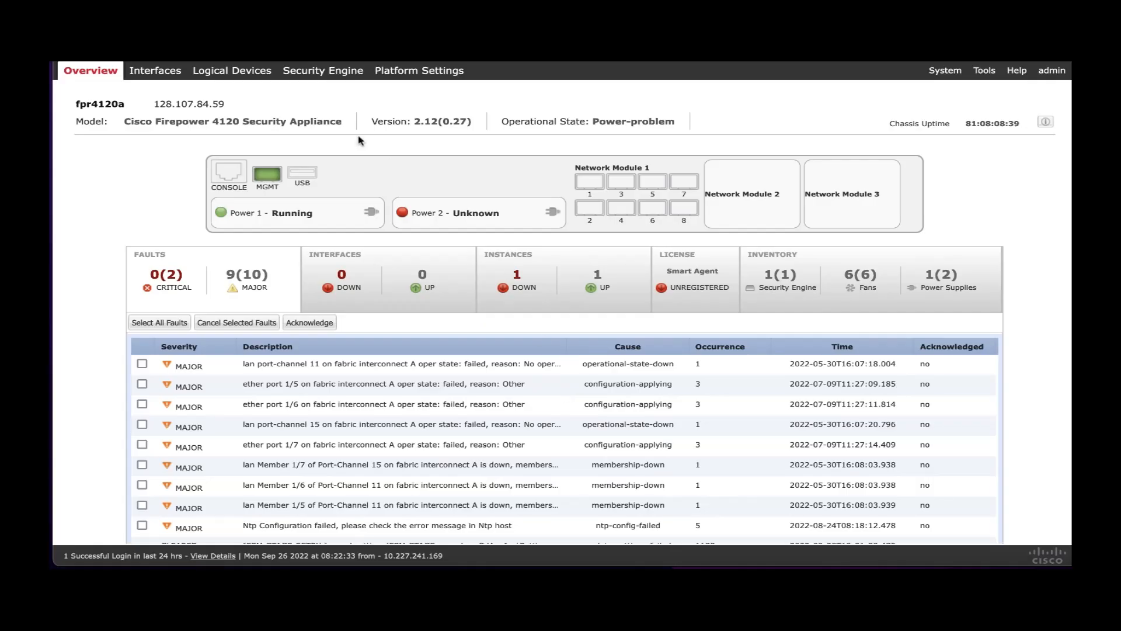
# Add a standalone container logical device ftd62 and attach Ethernet1/8 as its data port.
pyautogui.click(243, 77)
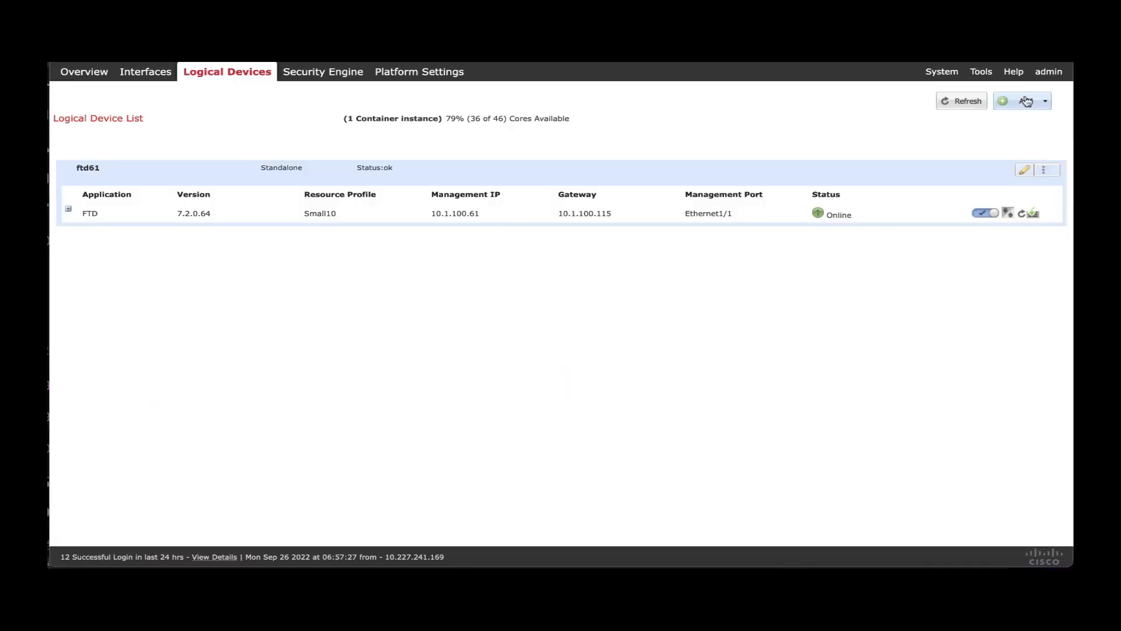
pyautogui.click(1030, 101)
pyautogui.click(1025, 118)
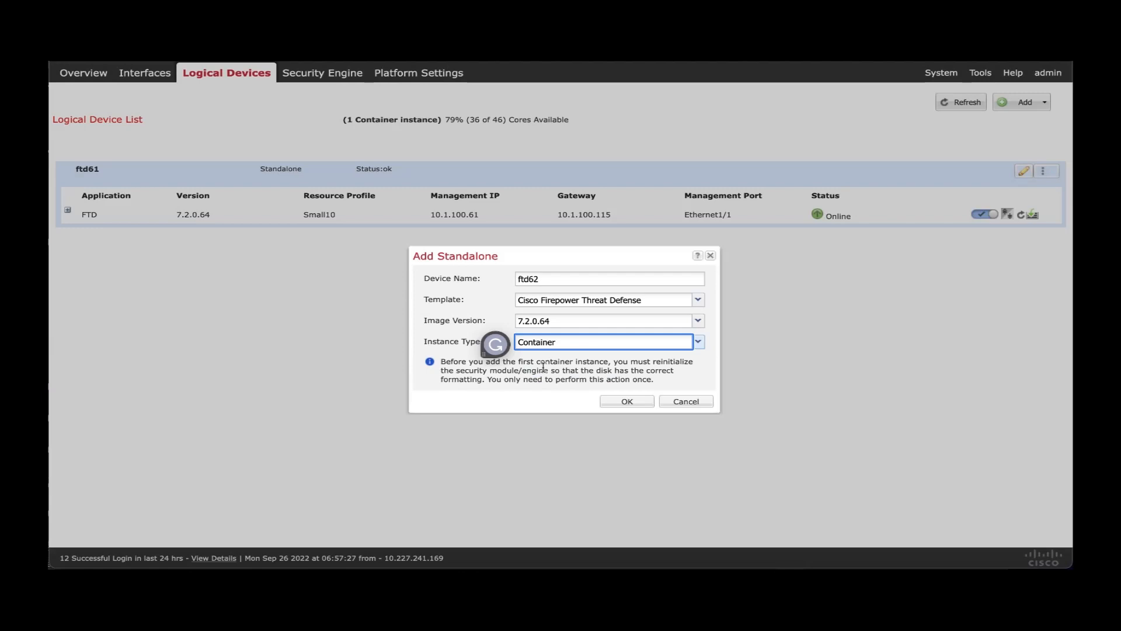
pyautogui.click(611, 401)
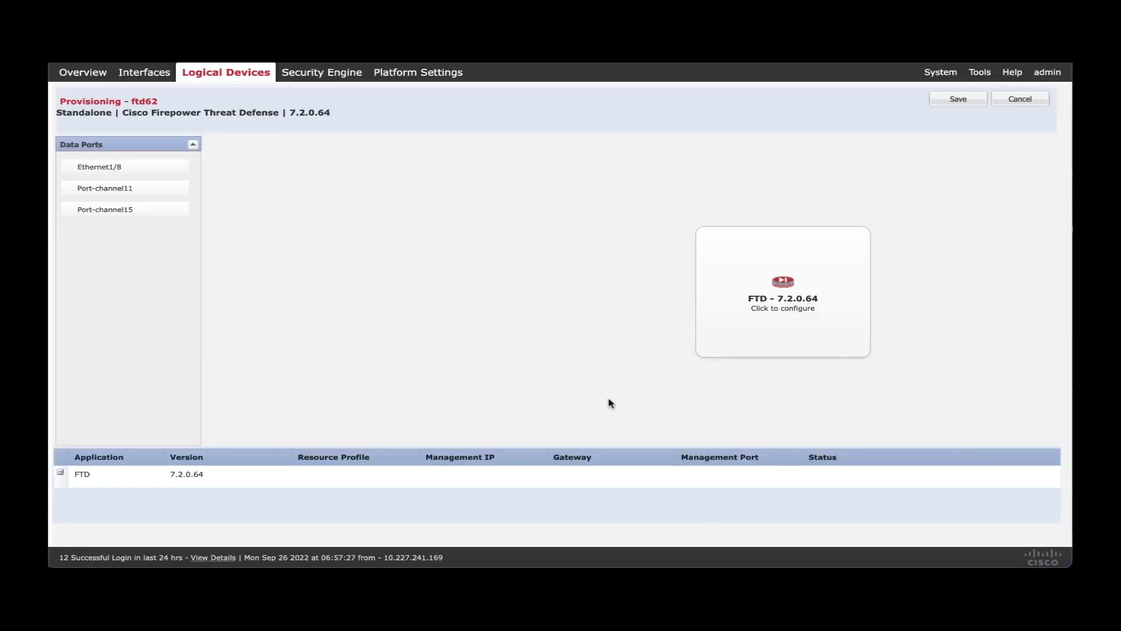
pyautogui.click(140, 167)
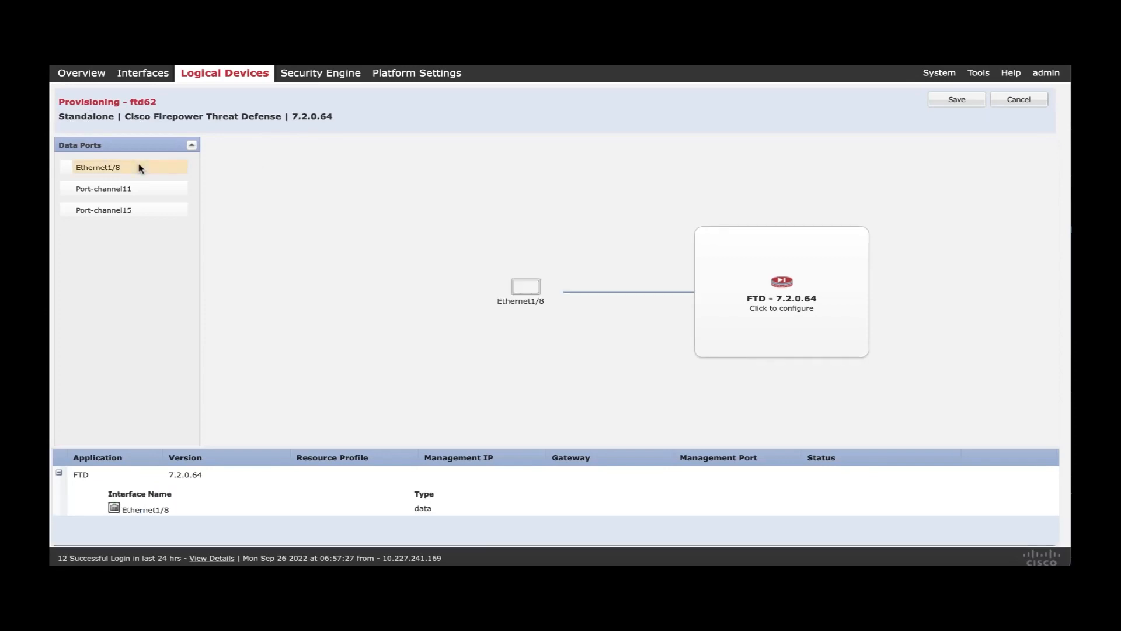
# Give ftd62 the Small10 resource profile and management on Ethernet1/1, then save the device.
pyautogui.click(819, 318)
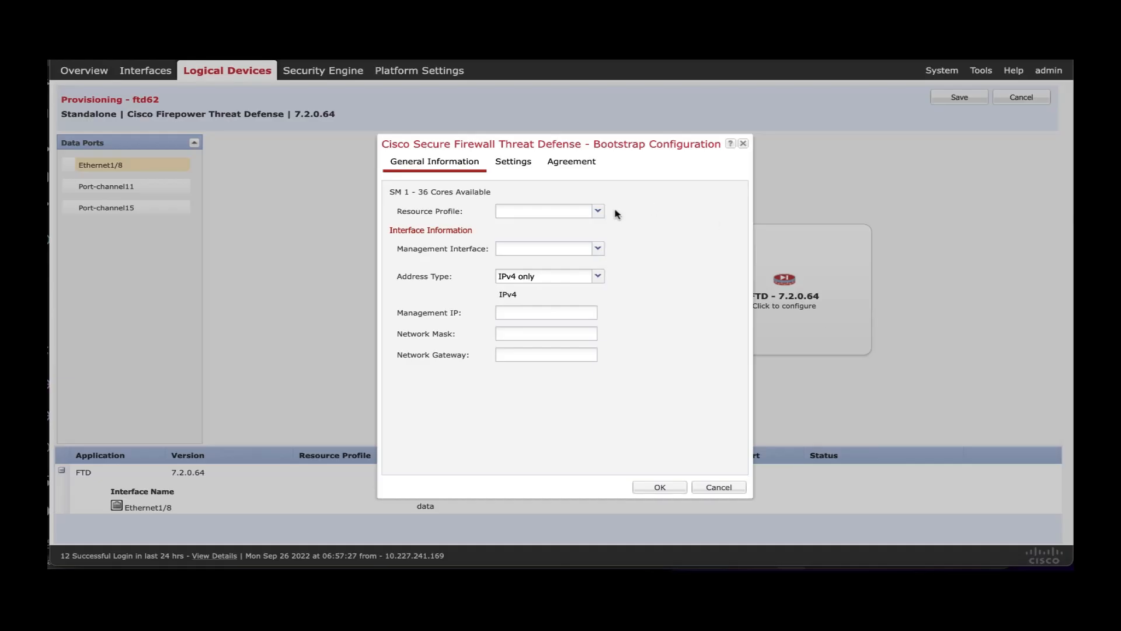
pyautogui.click(593, 214)
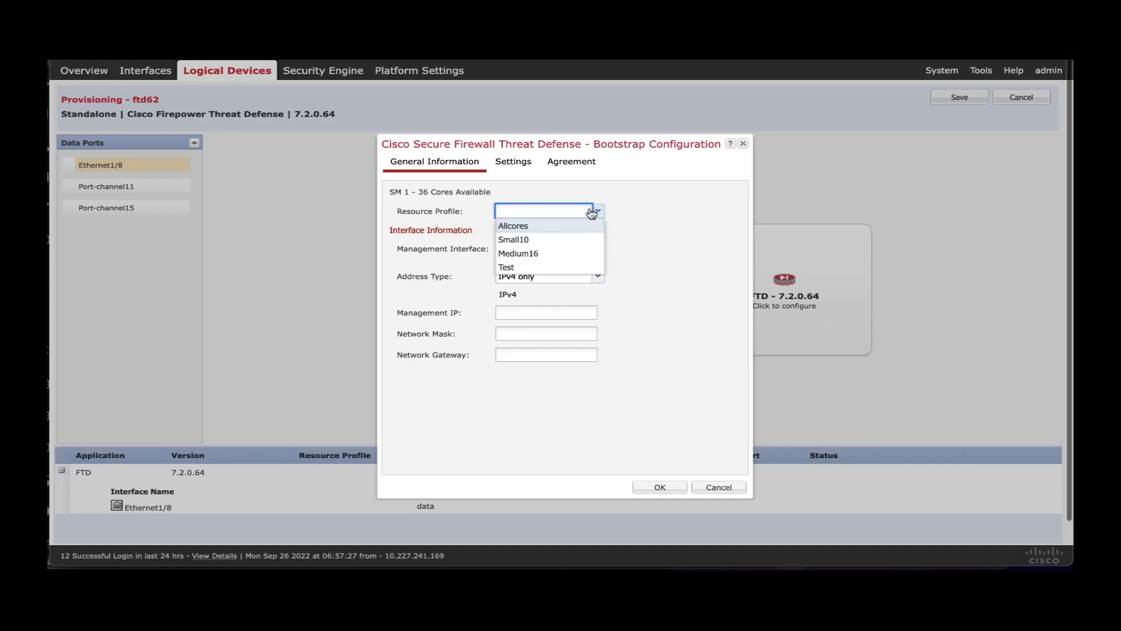
pyautogui.click(578, 239)
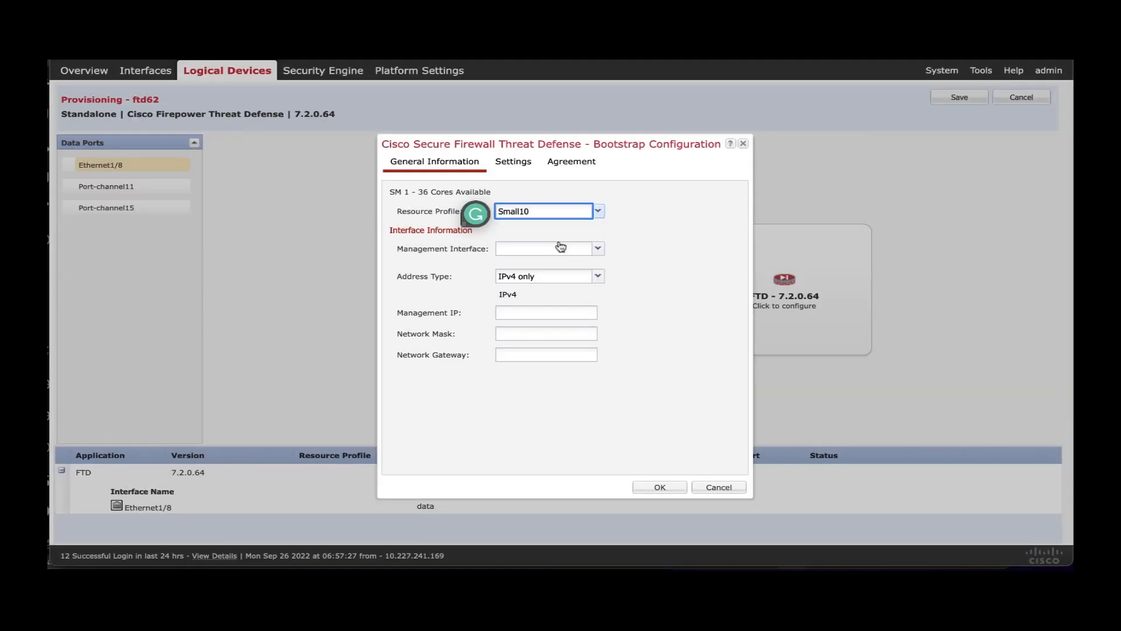
pyautogui.click(598, 248)
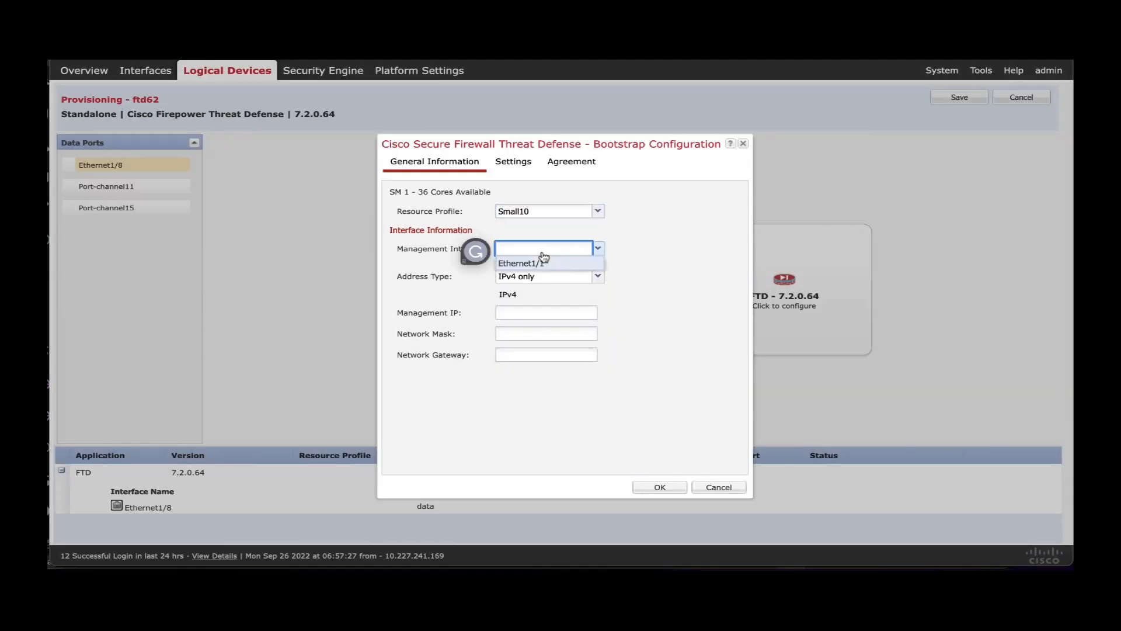
pyautogui.click(528, 259)
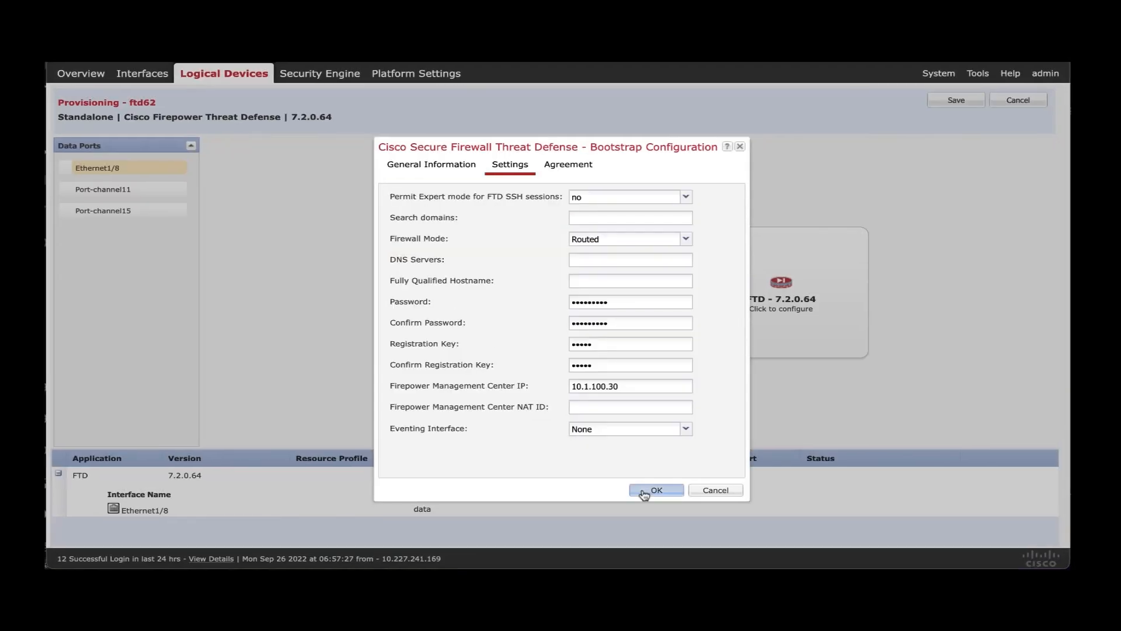
pyautogui.click(644, 492)
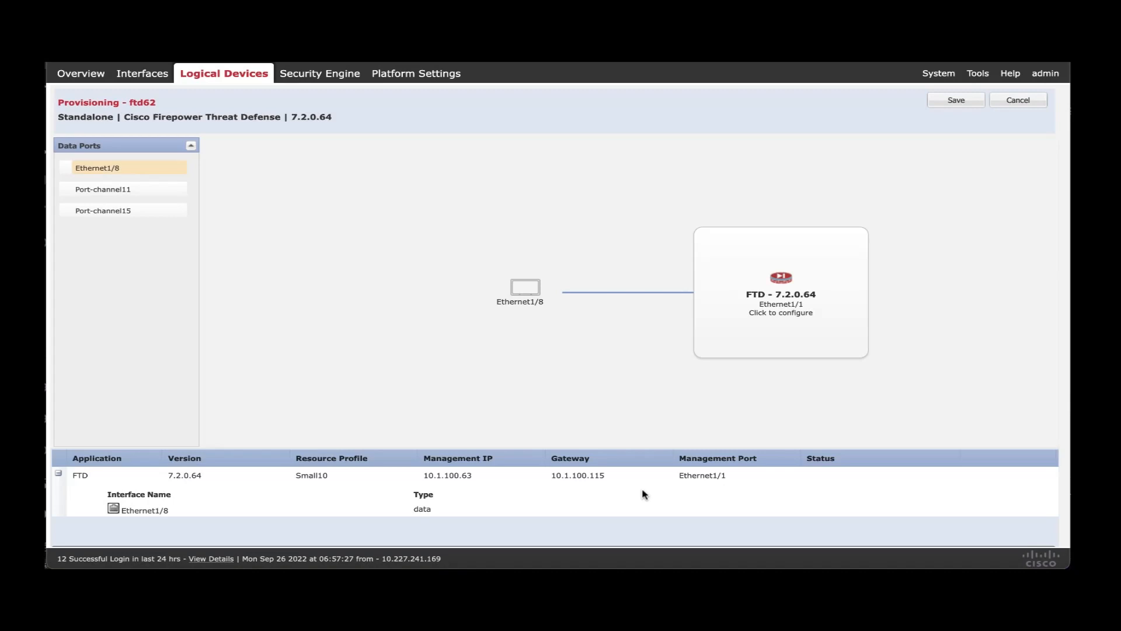
pyautogui.click(957, 101)
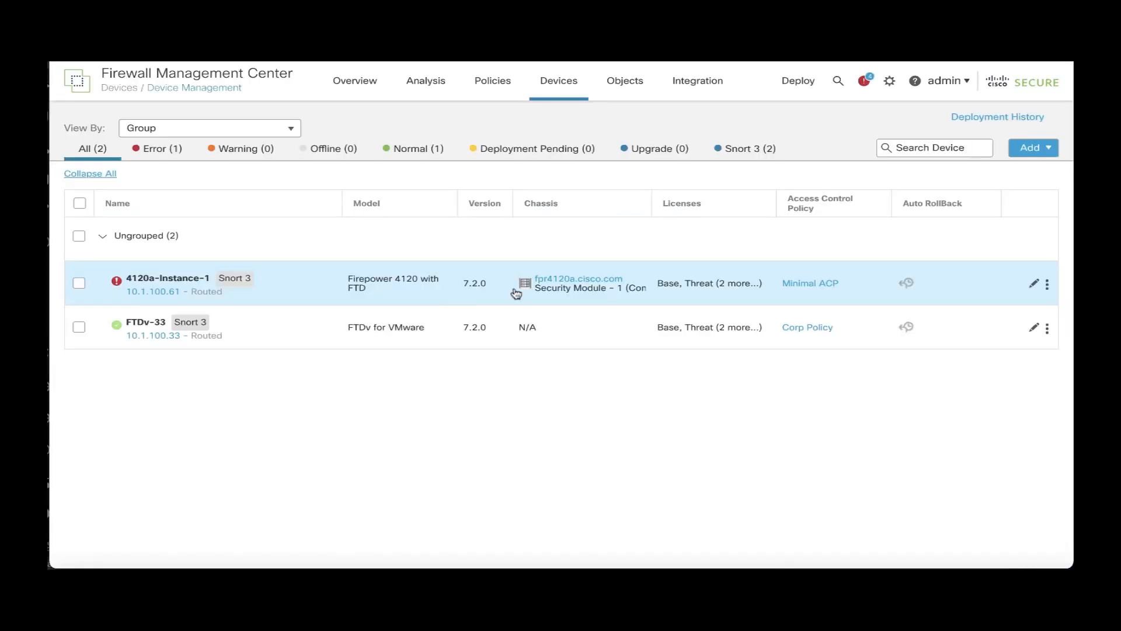
# Widen the Device Management Chassis column and show 4120a-Instance-1's chassis details.
pyautogui.moveTo(676, 204); pyautogui.dragTo(701, 204)
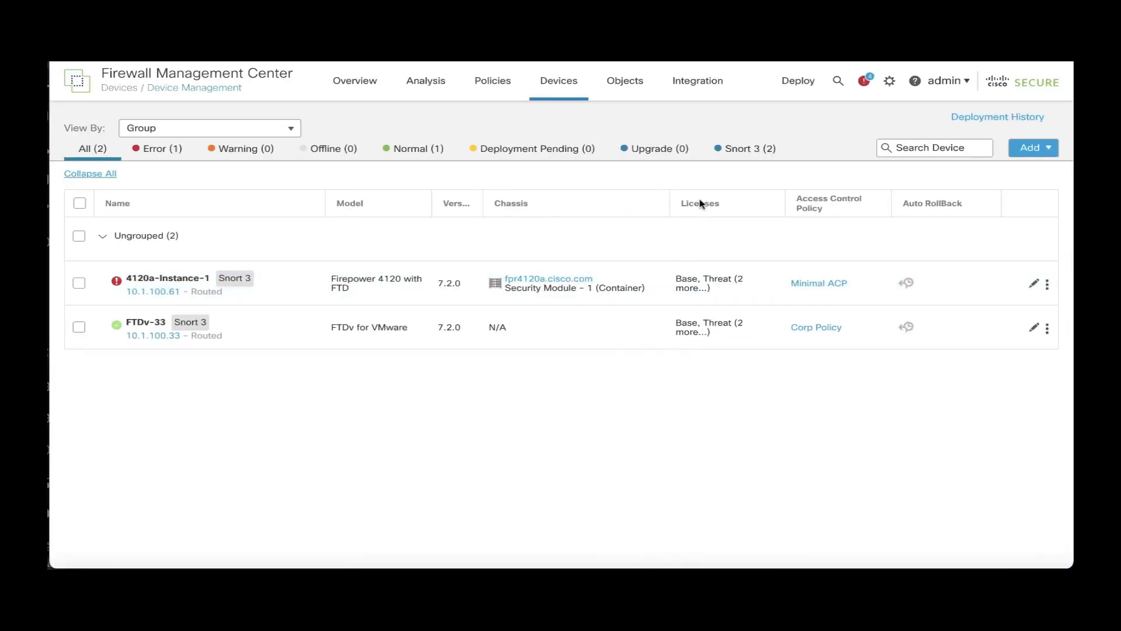
pyautogui.moveTo(658, 300)
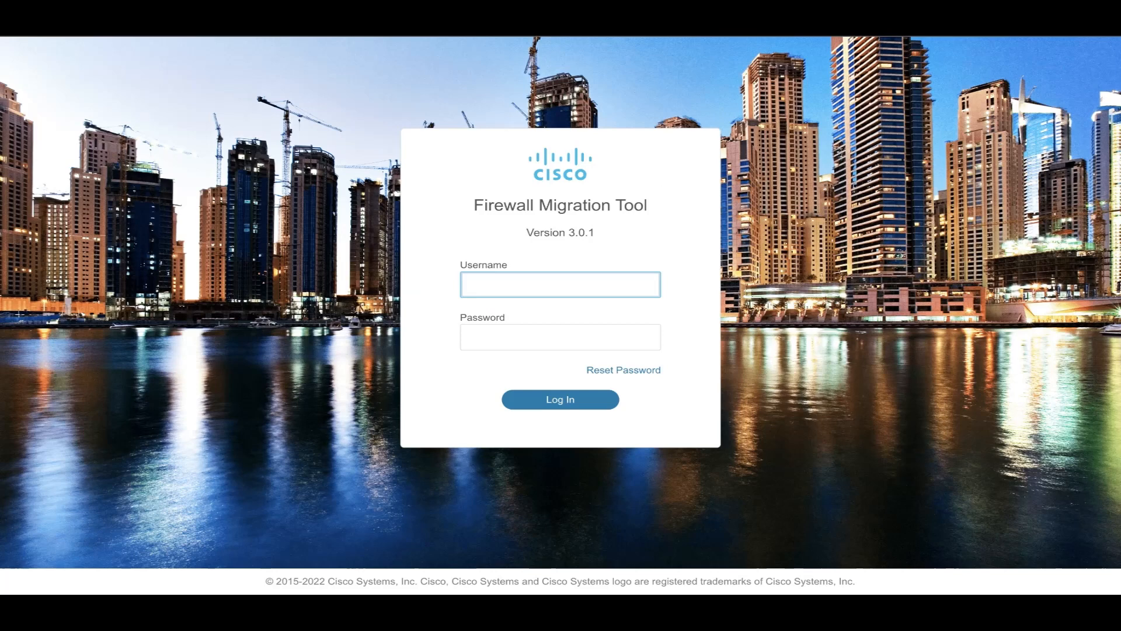
# Sign in to the Firewall Migration Tool with the admin username and password.
pyautogui.write('admin')
pyautogui.press('Tab')
pyautogui.write('•••••')
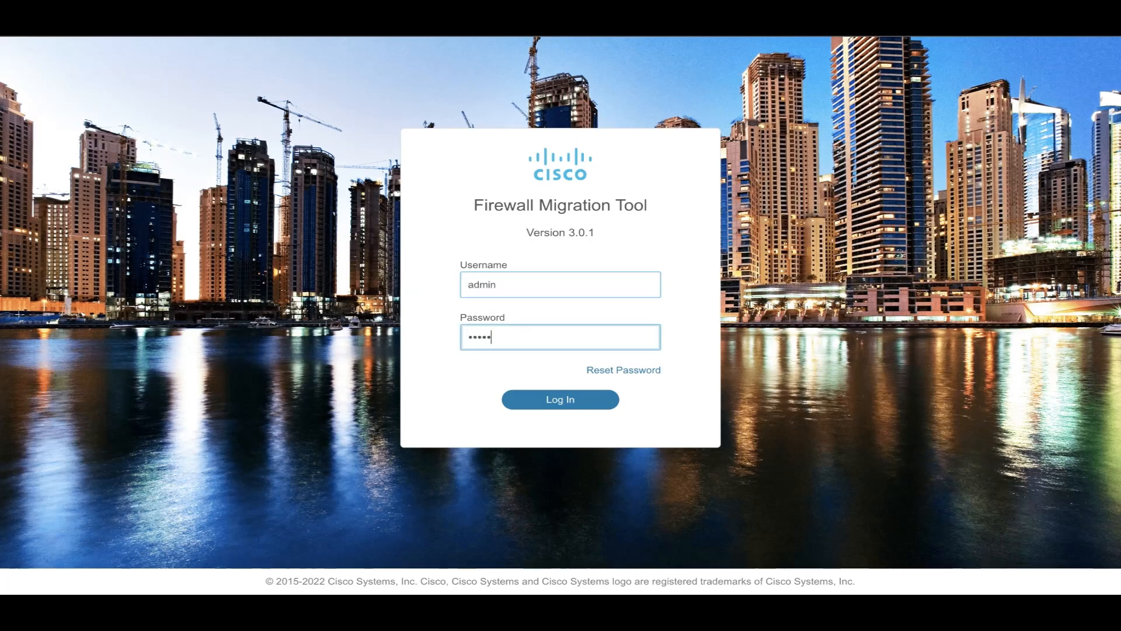
pyautogui.press('Return')
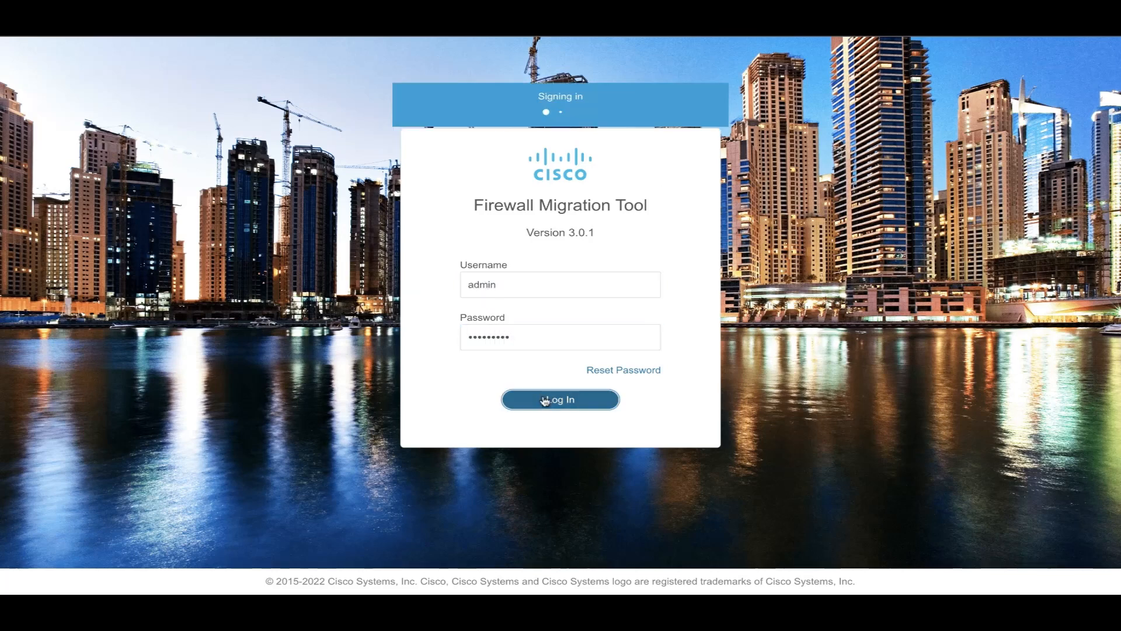
# Start a migration, upload the ASA show tech file, and parse the CU01 context.
pyautogui.click(68, 185)
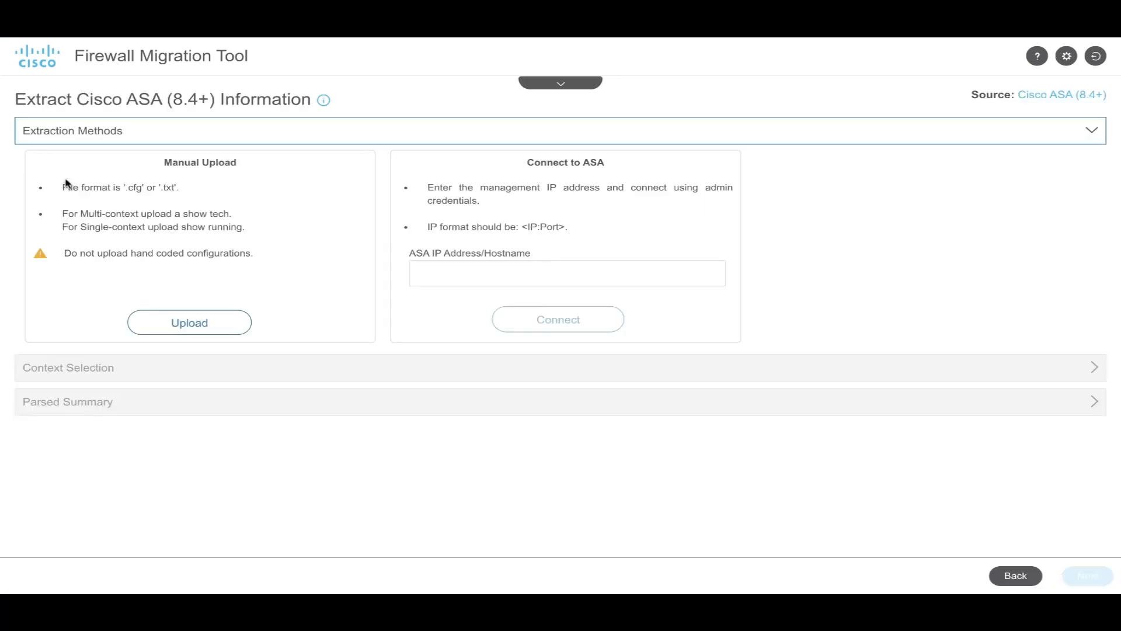
pyautogui.click(189, 323)
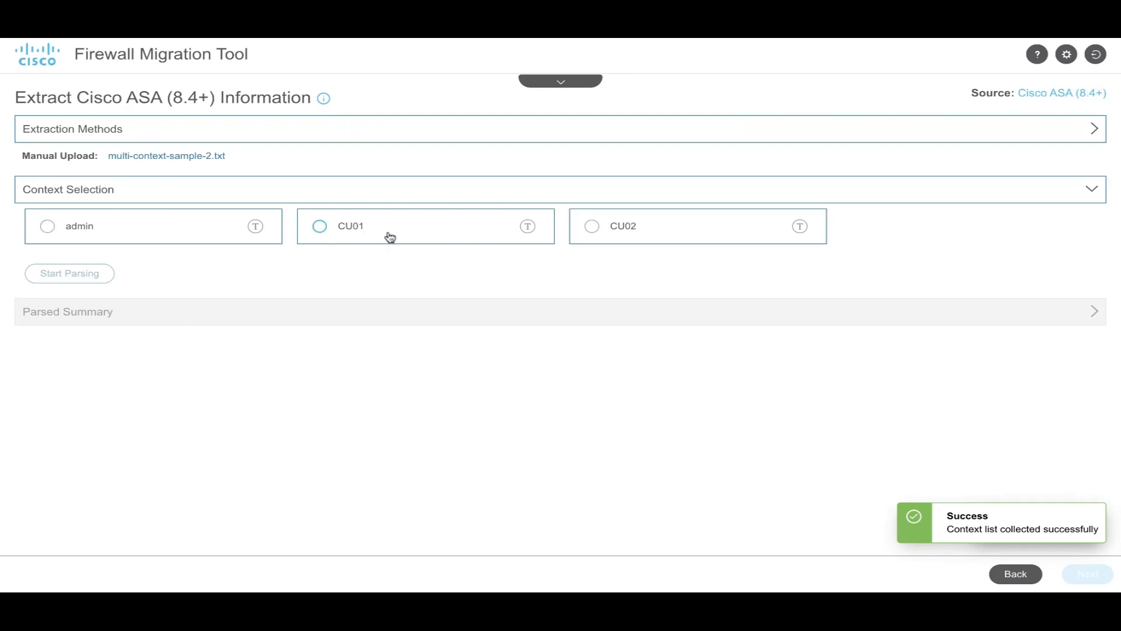
pyautogui.click(321, 227)
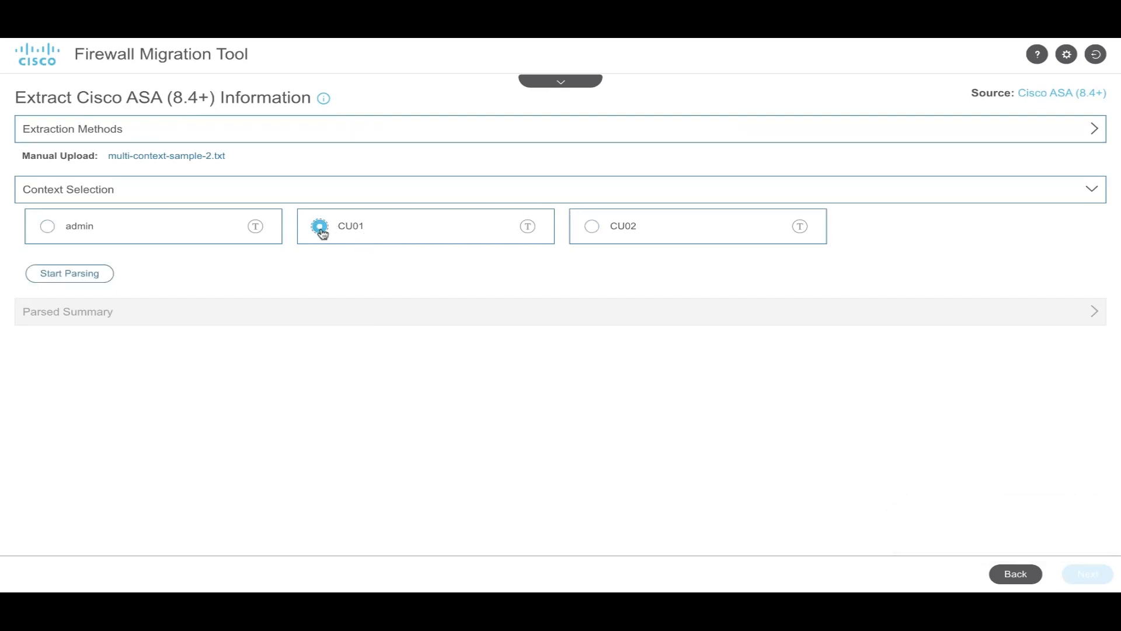
pyautogui.click(74, 279)
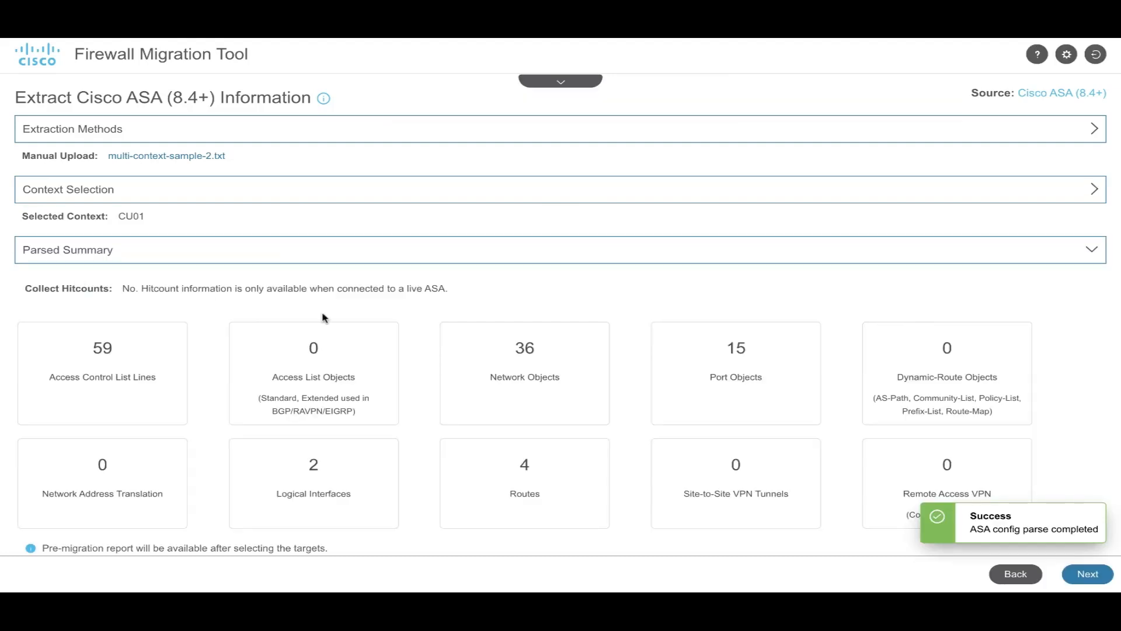
pyautogui.scroll(-1, 433, 364)
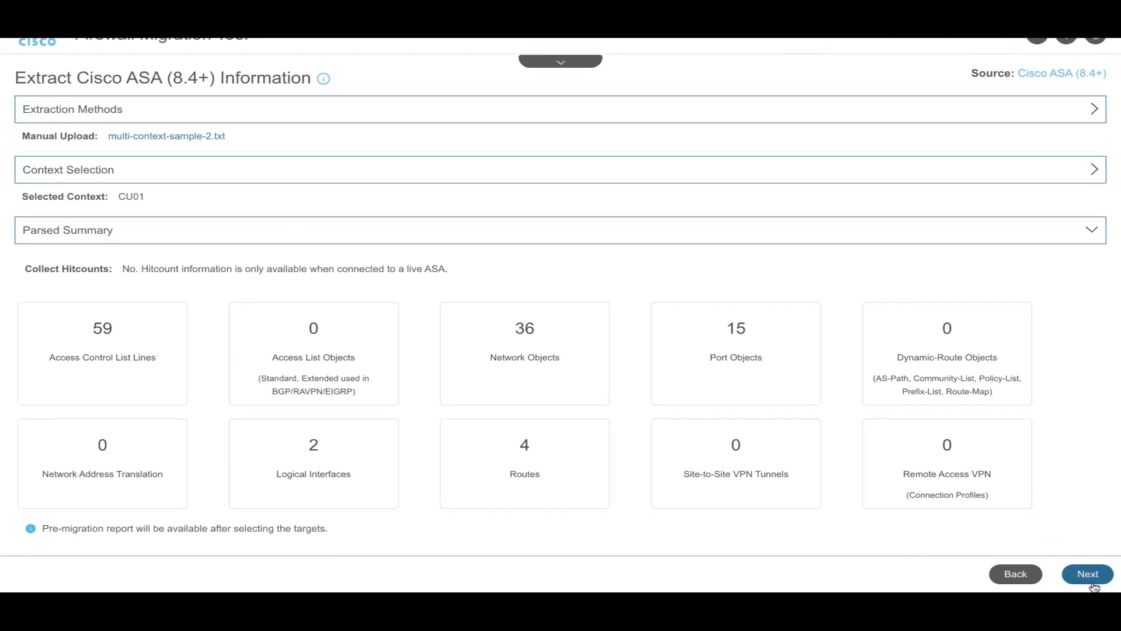
pyautogui.click(1088, 574)
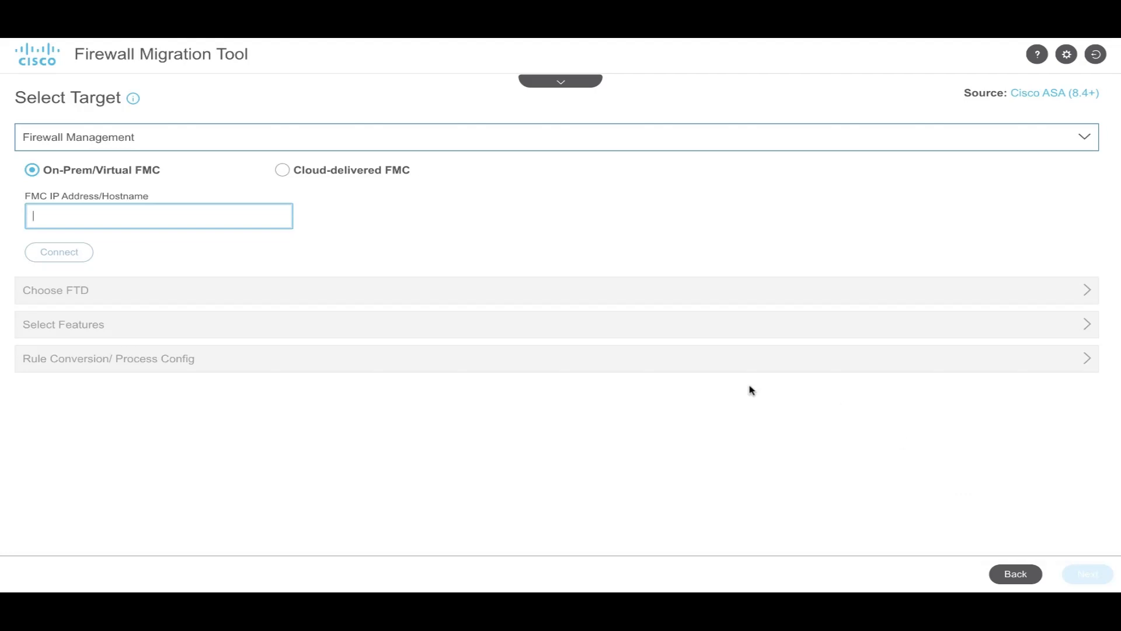
# Connect the migration to the FMC at fmc.cisco.com.
pyautogui.write('fmc.cisco.com')
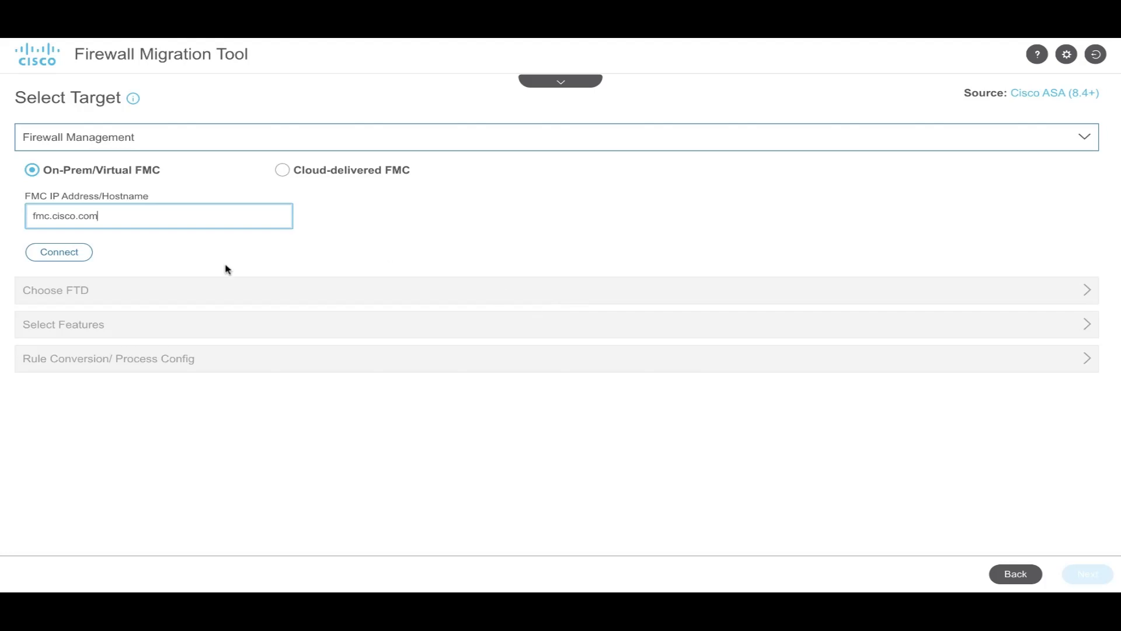
pyautogui.click(70, 252)
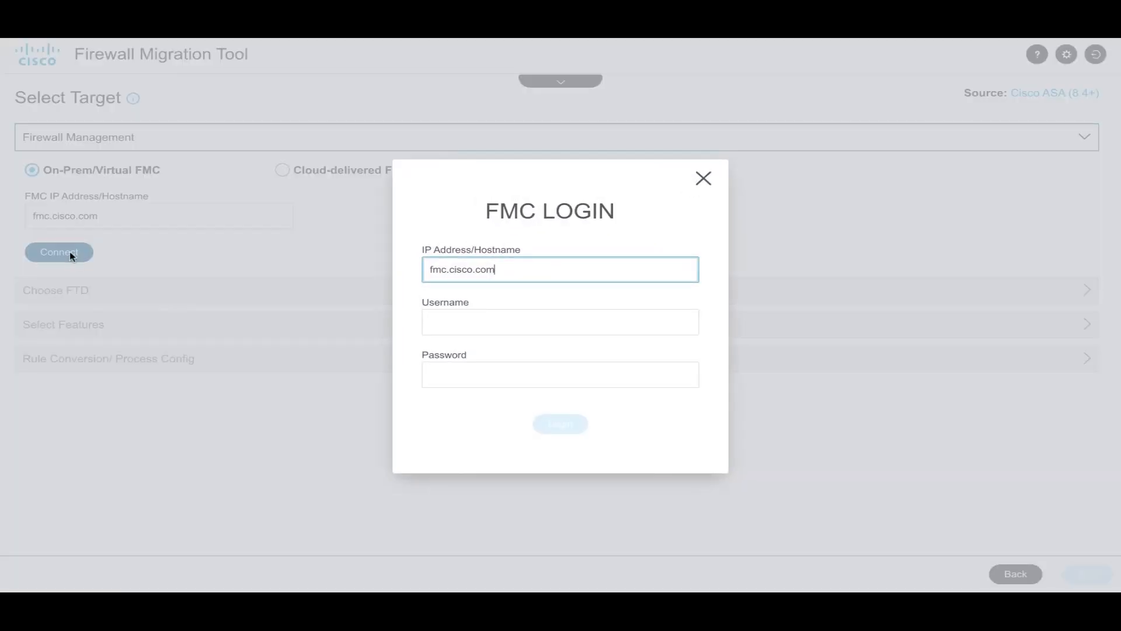
pyautogui.click(450, 321)
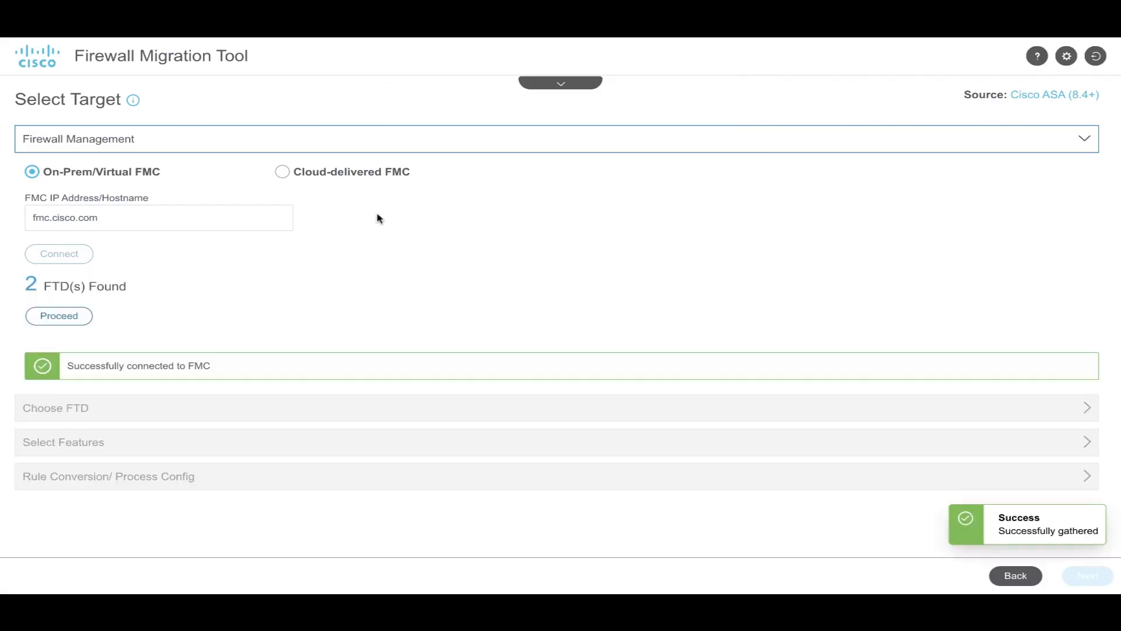
pyautogui.click(51, 318)
# Choose 4120a-Instance-1 as the target FTD device and proceed.
pyautogui.click(181, 259)
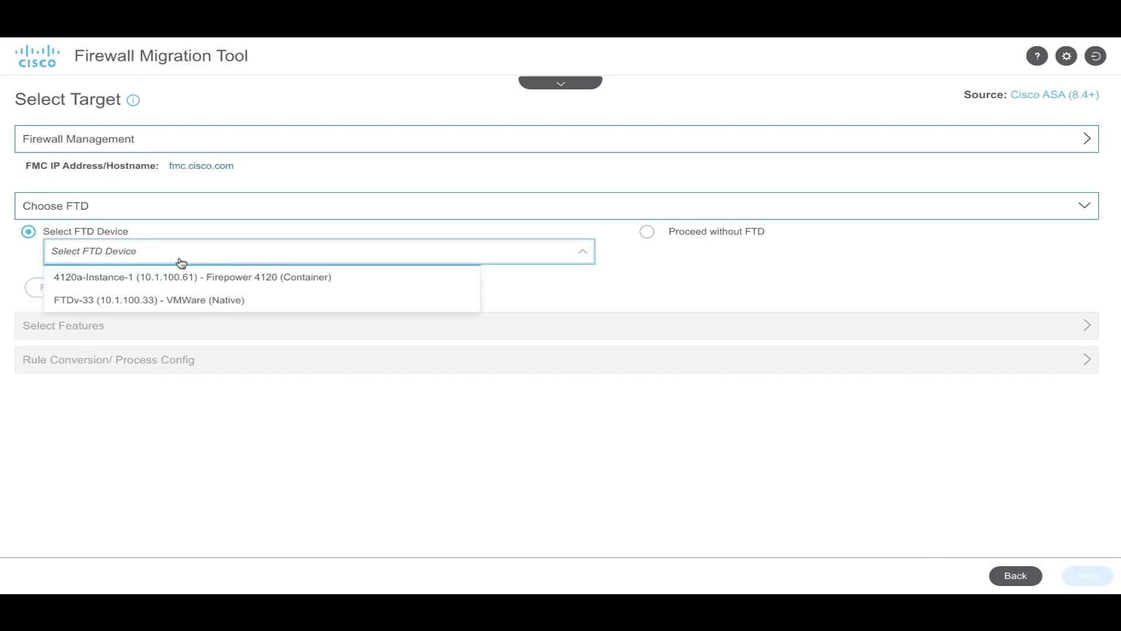
pyautogui.click(292, 285)
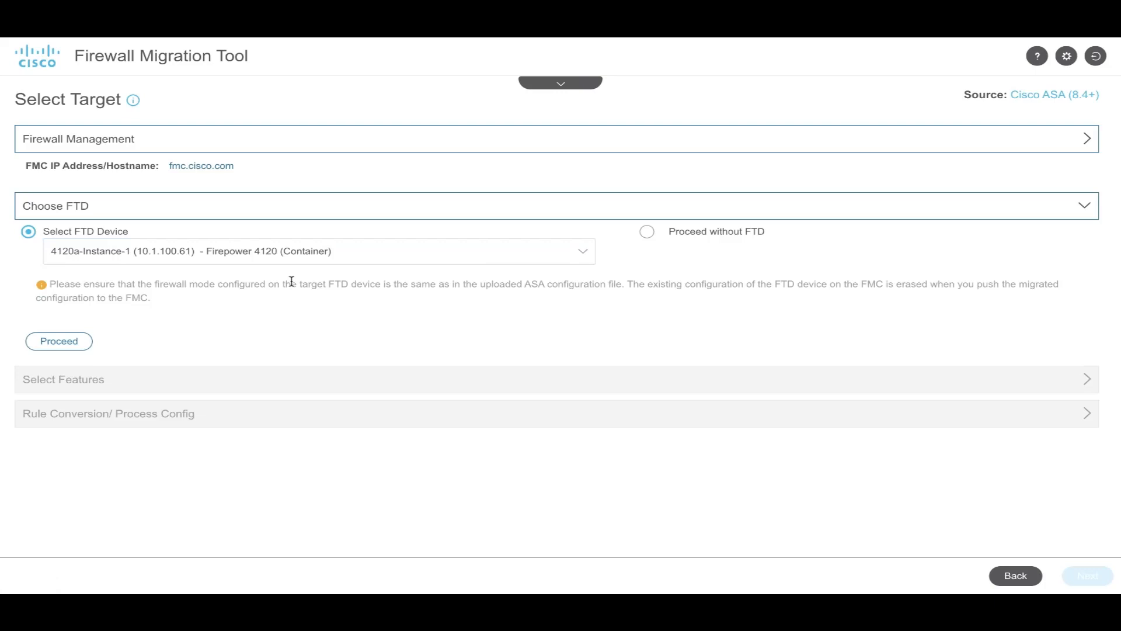
pyautogui.click(59, 342)
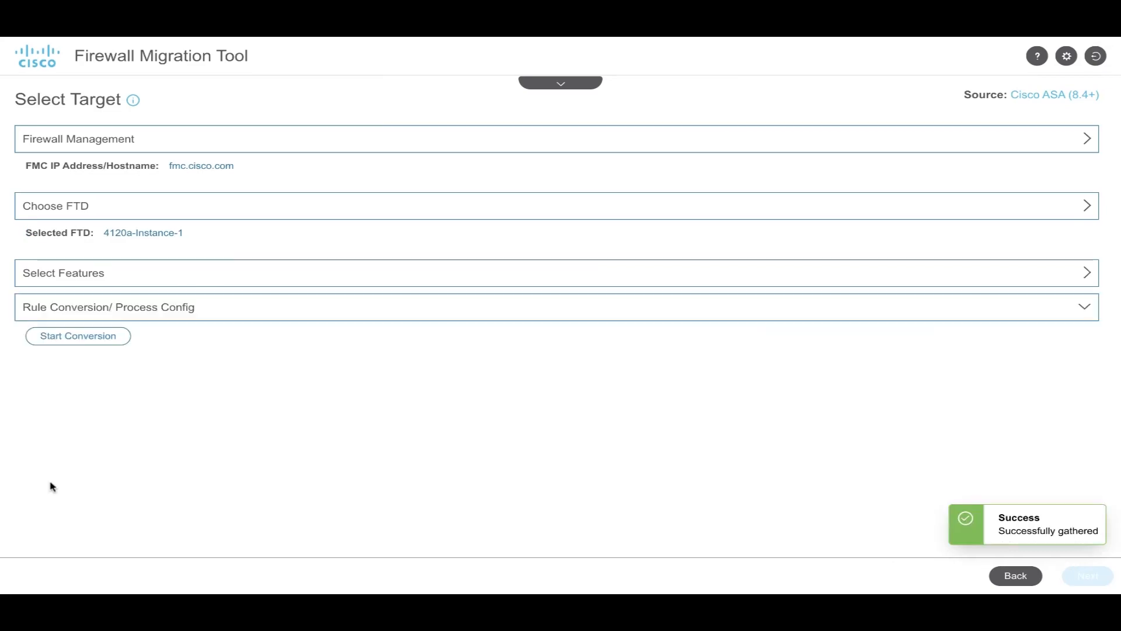
# Convert the CU01 configuration with 0 parsing errors, then download and open the pre-migration report.
pyautogui.click(75, 343)
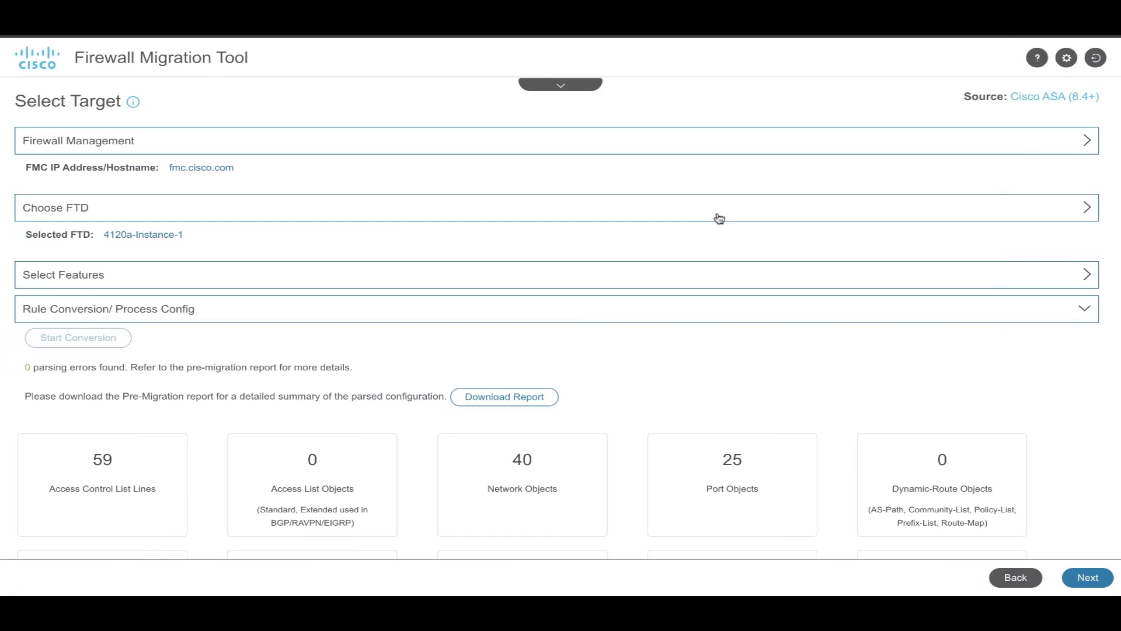
pyautogui.scroll(-2, 518, 334)
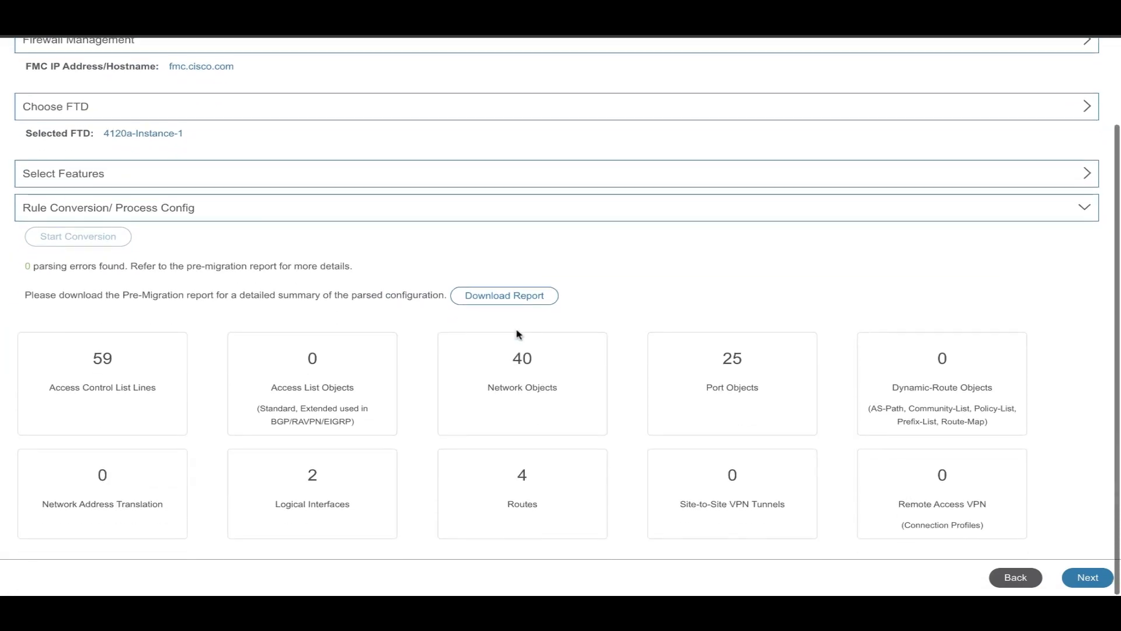
pyautogui.click(505, 297)
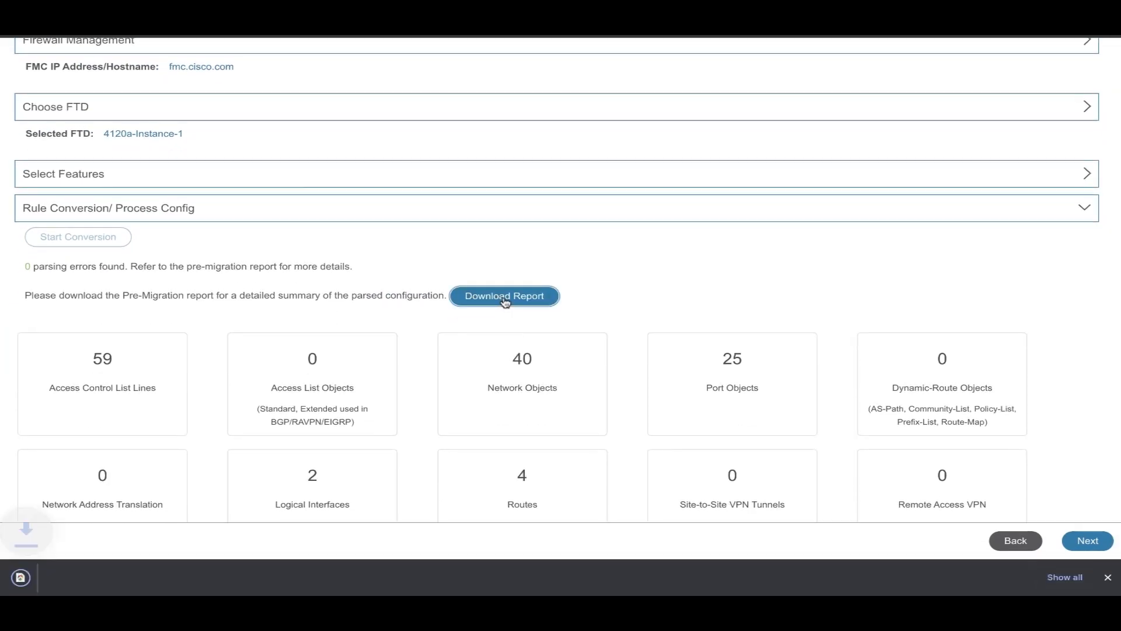
pyautogui.click(52, 576)
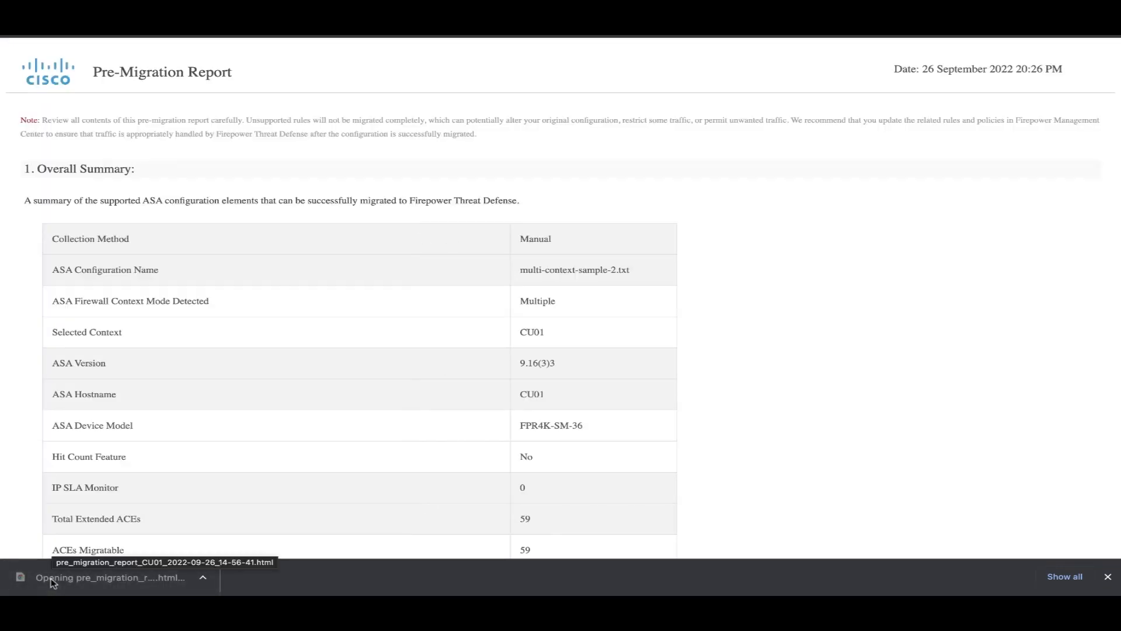
# Scroll through the report's CU01 summary, unsupported and ignored configuration sections.
pyautogui.scroll(-3, 766, 434)
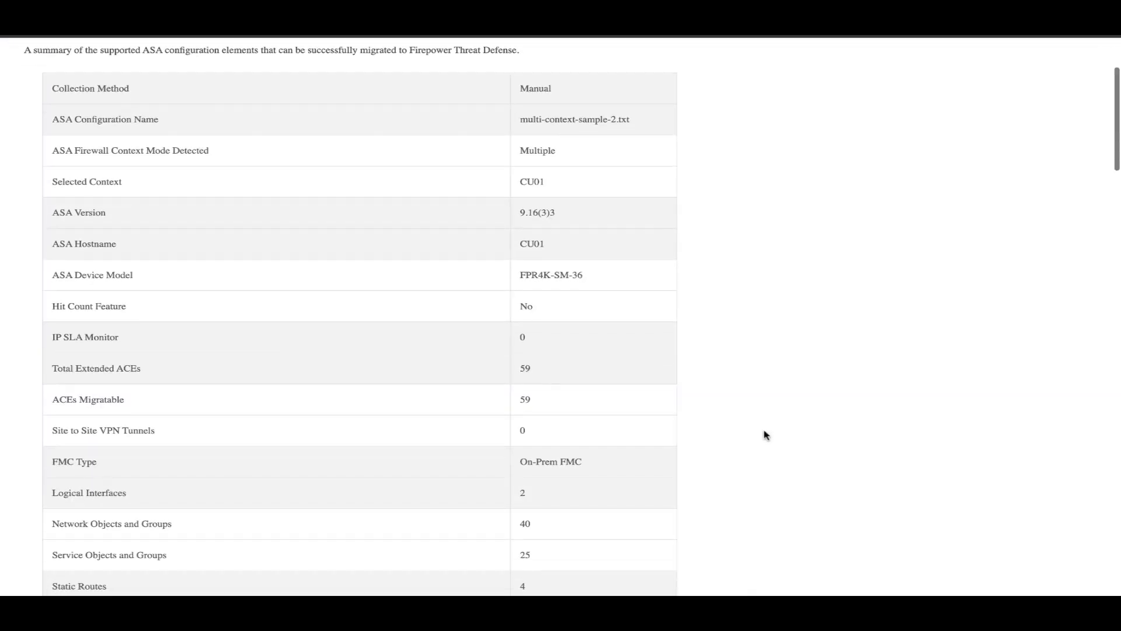
pyautogui.scroll(-2, 765, 434)
pyautogui.scroll(-1, 766, 435)
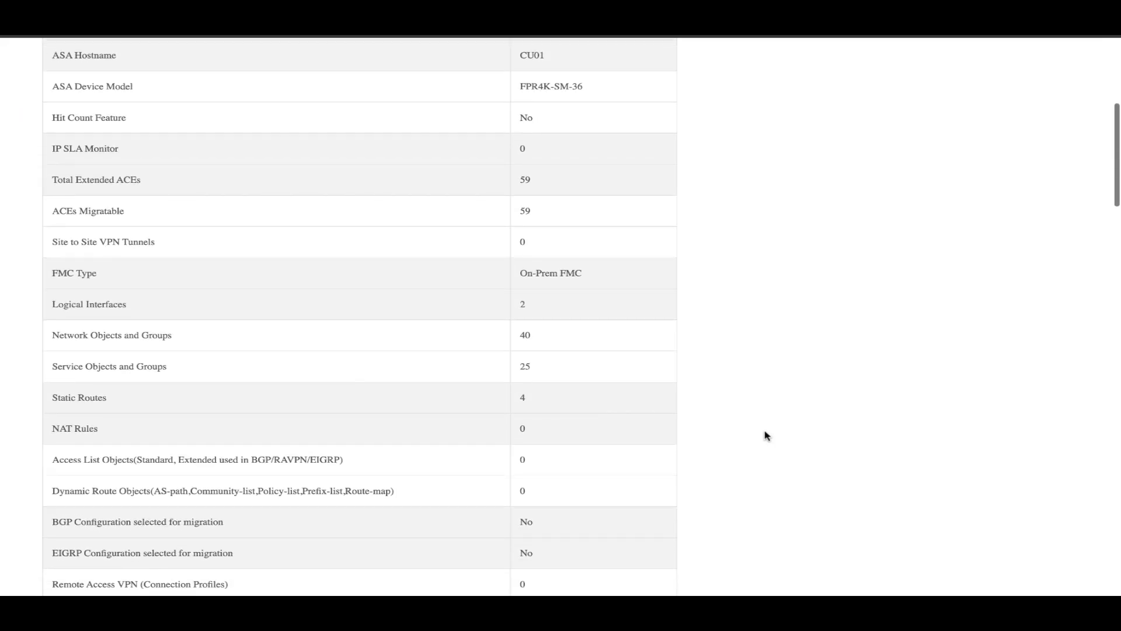
pyautogui.scroll(-7, 767, 435)
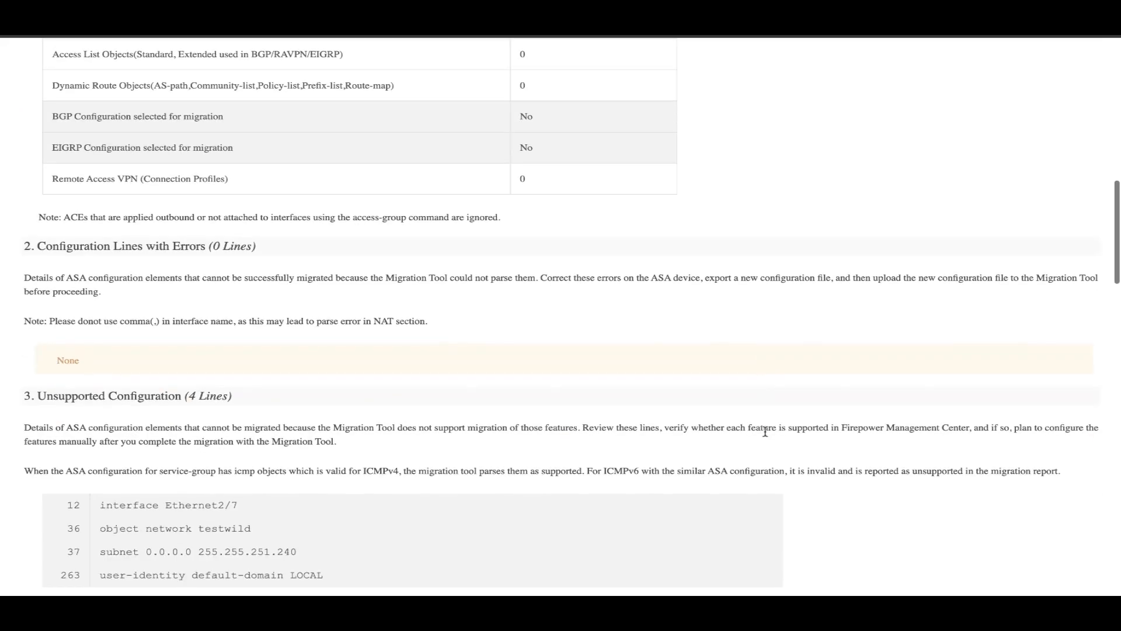
pyautogui.scroll(-4, 765, 431)
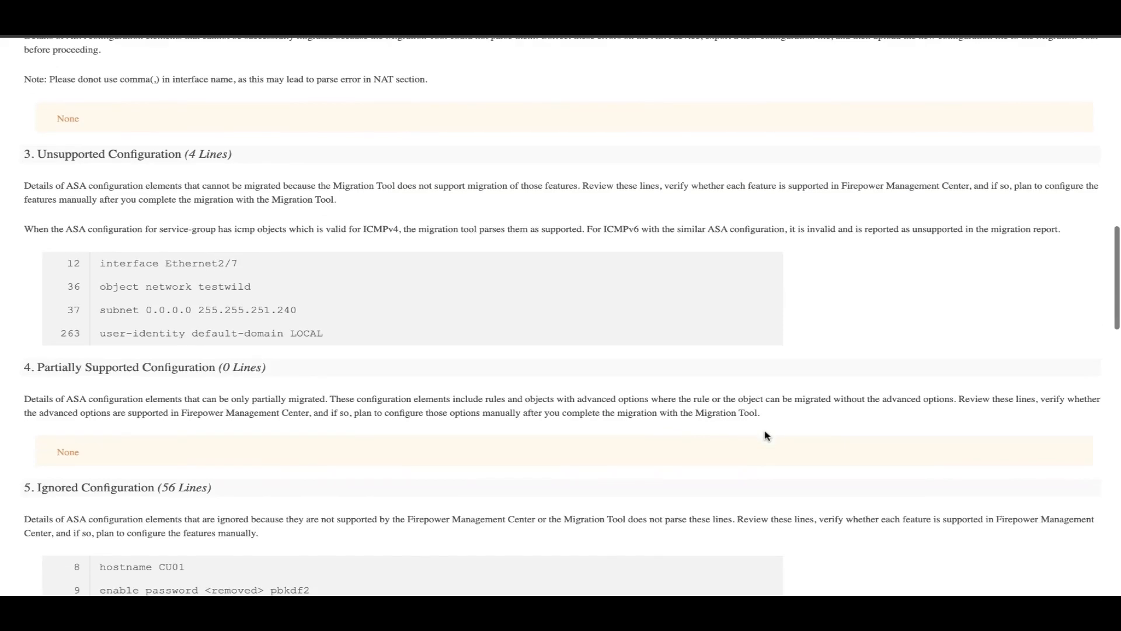
pyautogui.scroll(-2, 614, 432)
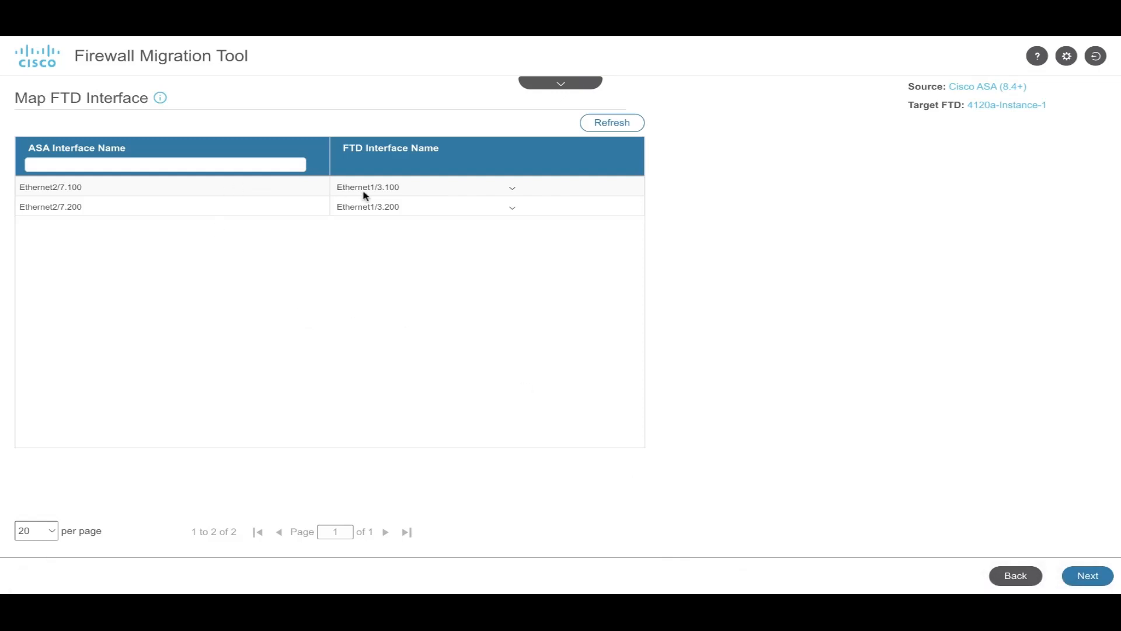
# Keep Ethernet2/7.100 mapped to Ethernet1/3.100 and continue to security zone mapping.
pyautogui.click(397, 190)
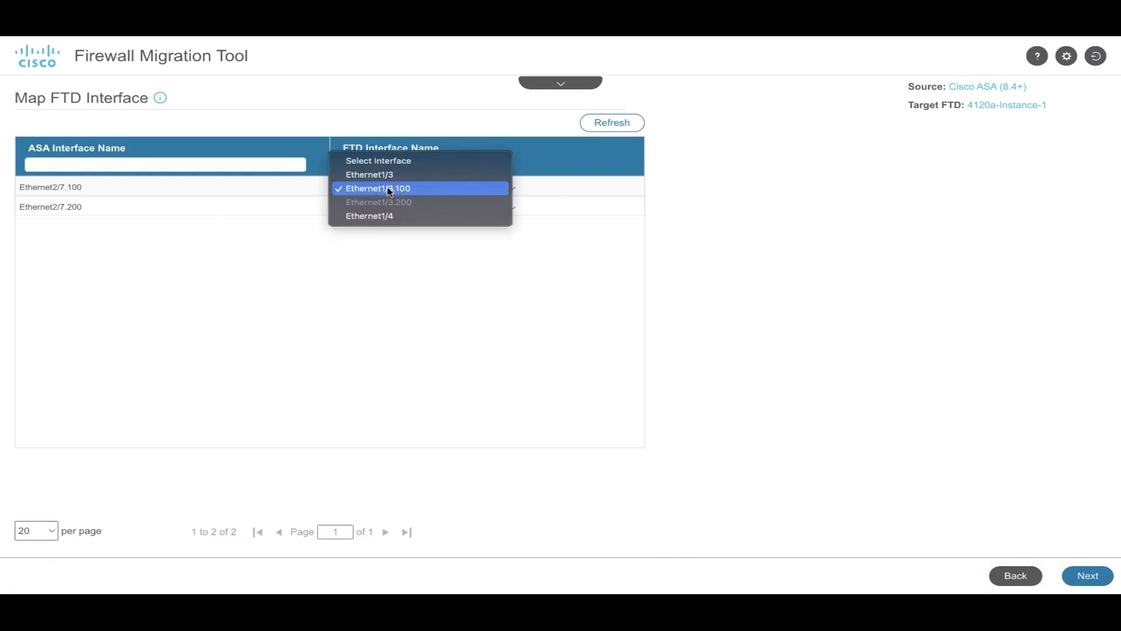
pyautogui.click(386, 191)
pyautogui.click(1083, 576)
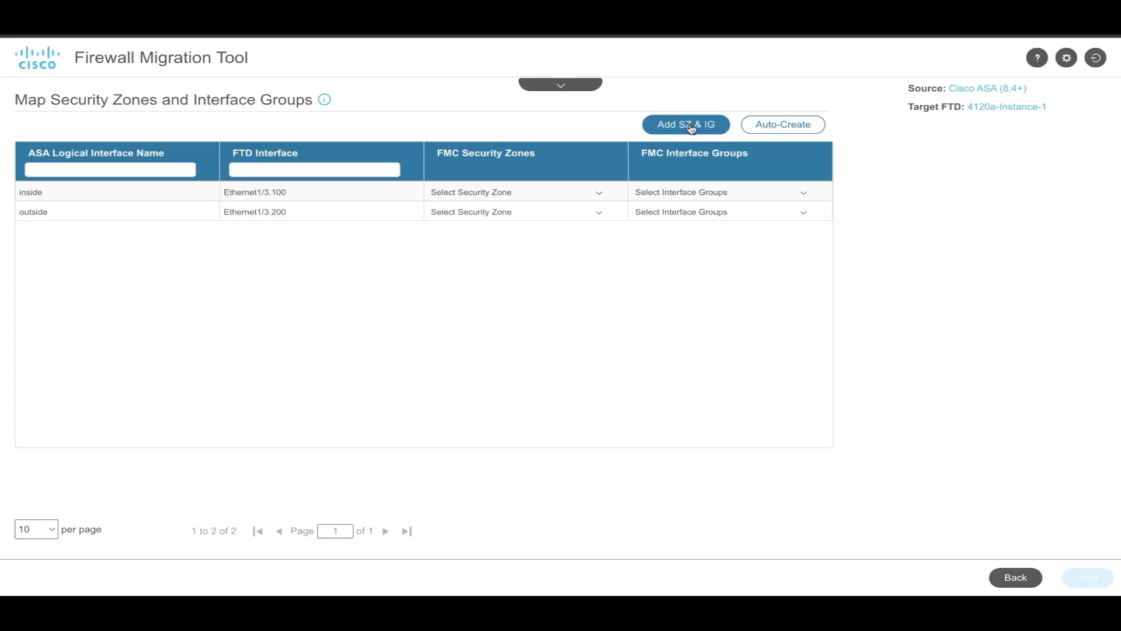
# Auto-create inside/outside zones and inside_ig/outside_ig groups, then continue to review.
pyautogui.click(783, 126)
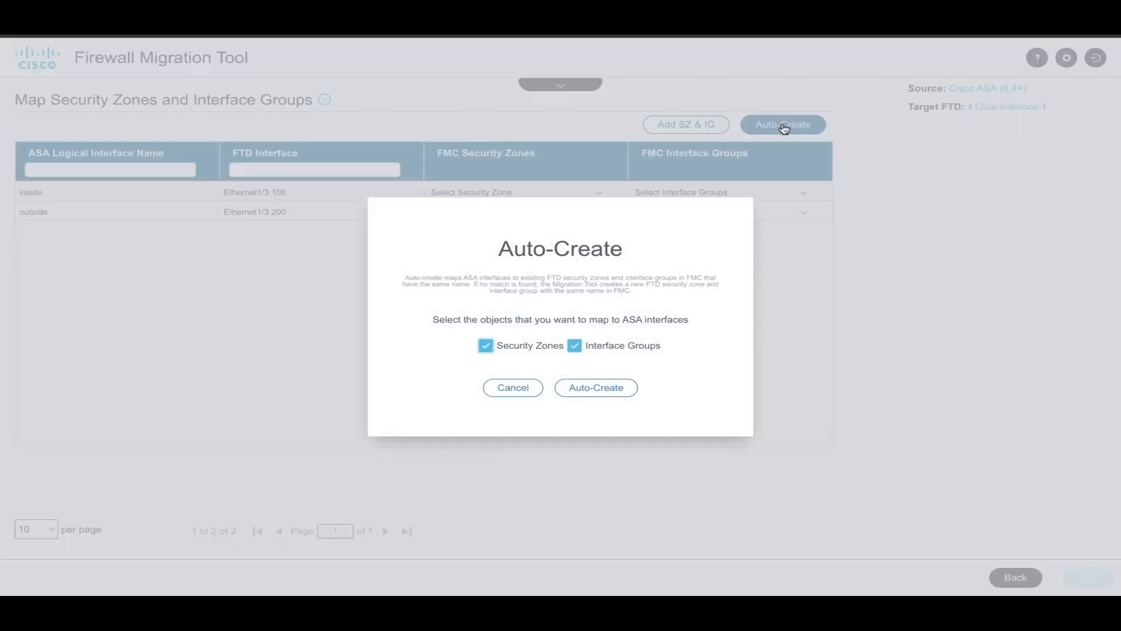
pyautogui.click(594, 390)
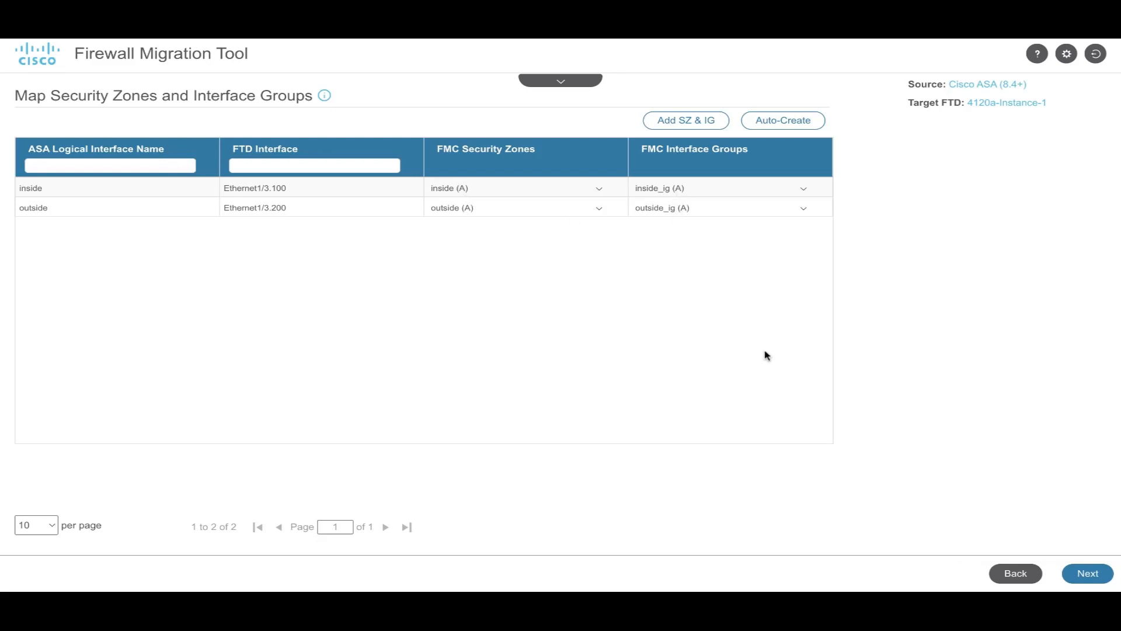
pyautogui.click(1085, 573)
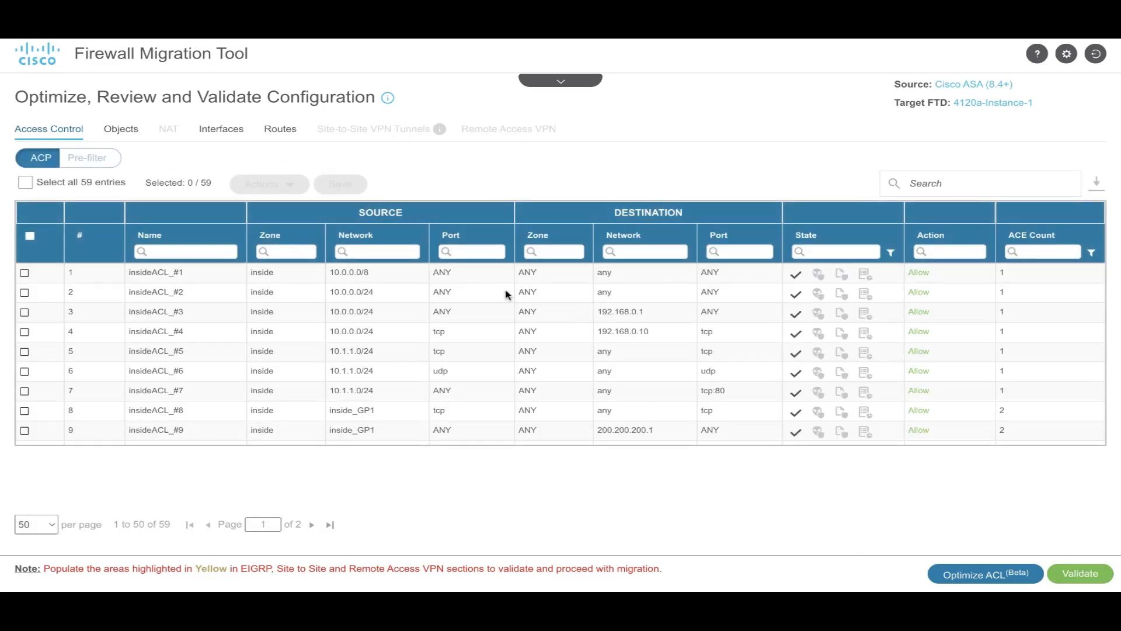
# Check the 15 network objects, 2 interfaces and 4 static routes, then validate the configuration.
pyautogui.click(121, 128)
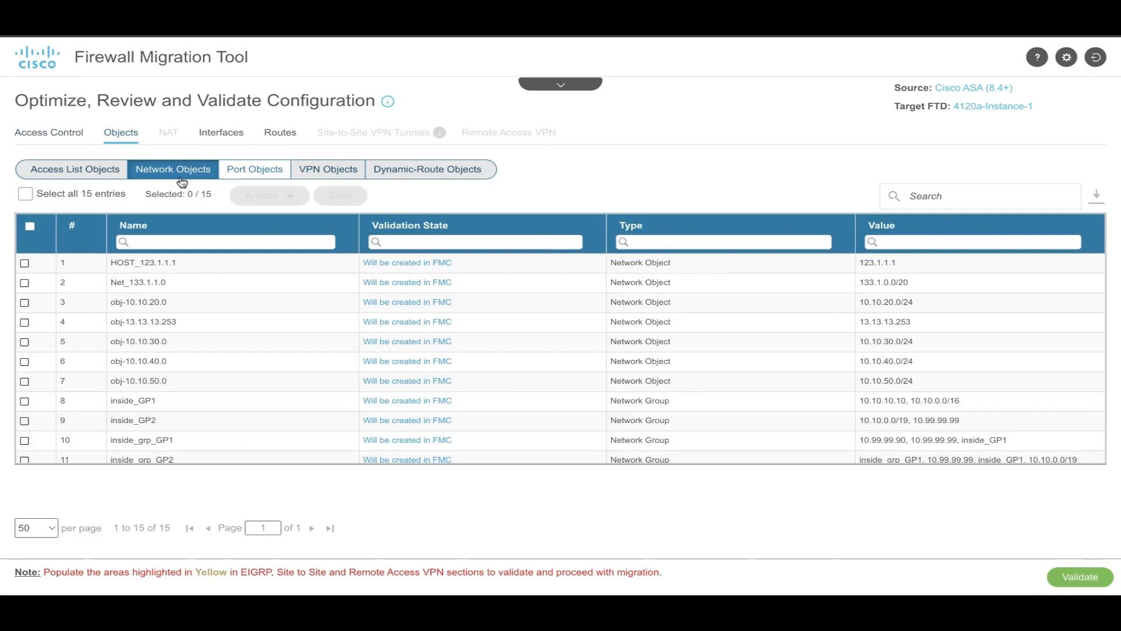
pyautogui.click(229, 134)
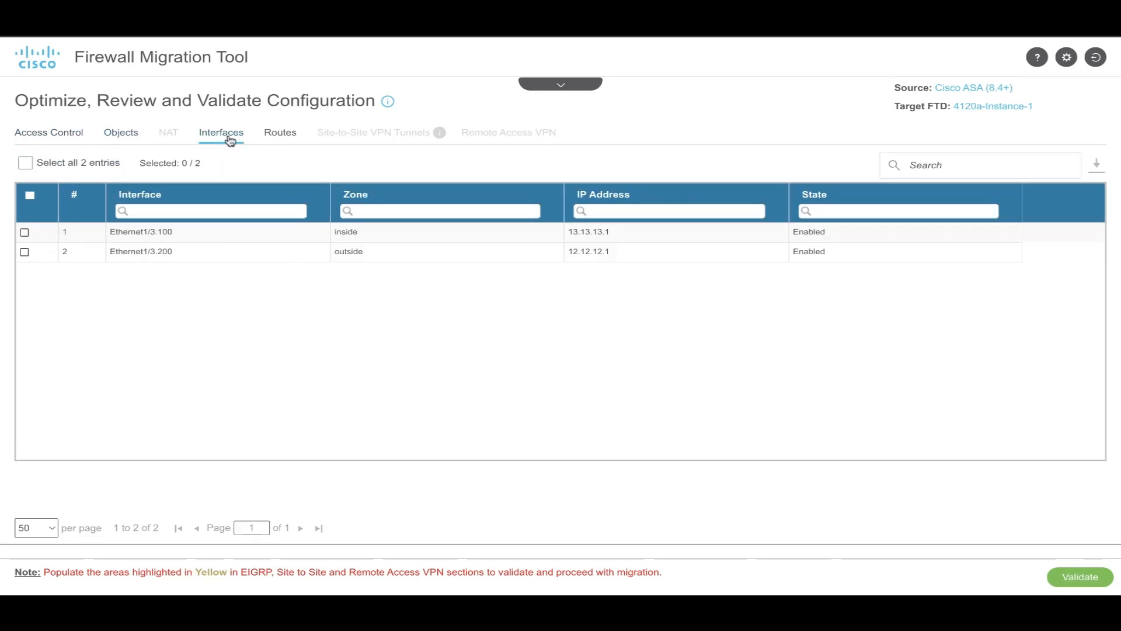
pyautogui.click(281, 134)
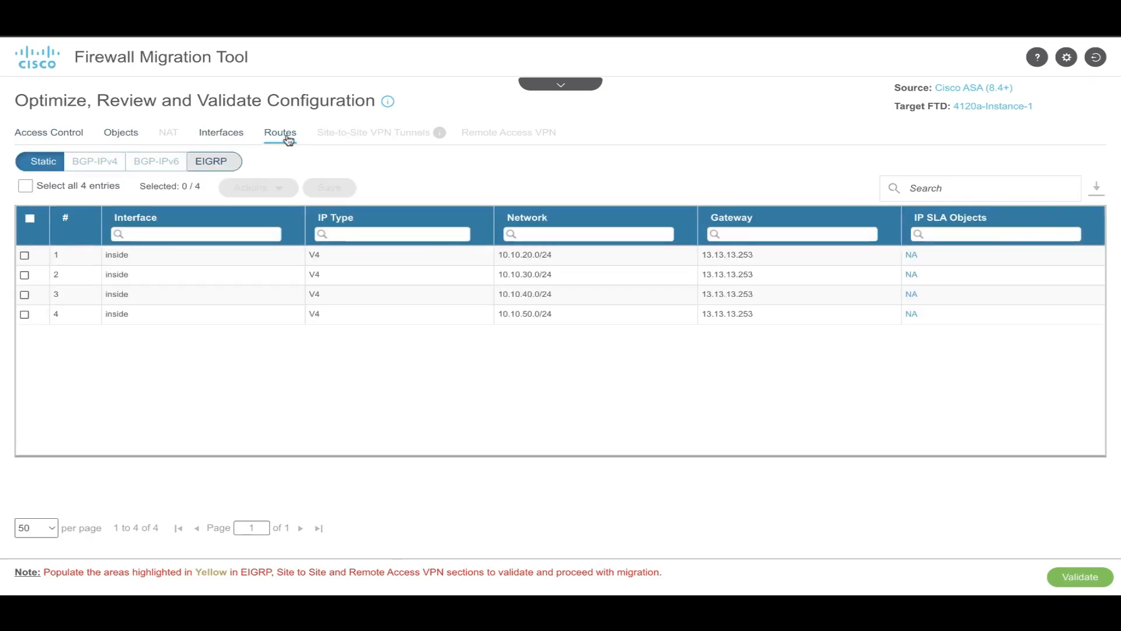
pyautogui.click(1070, 578)
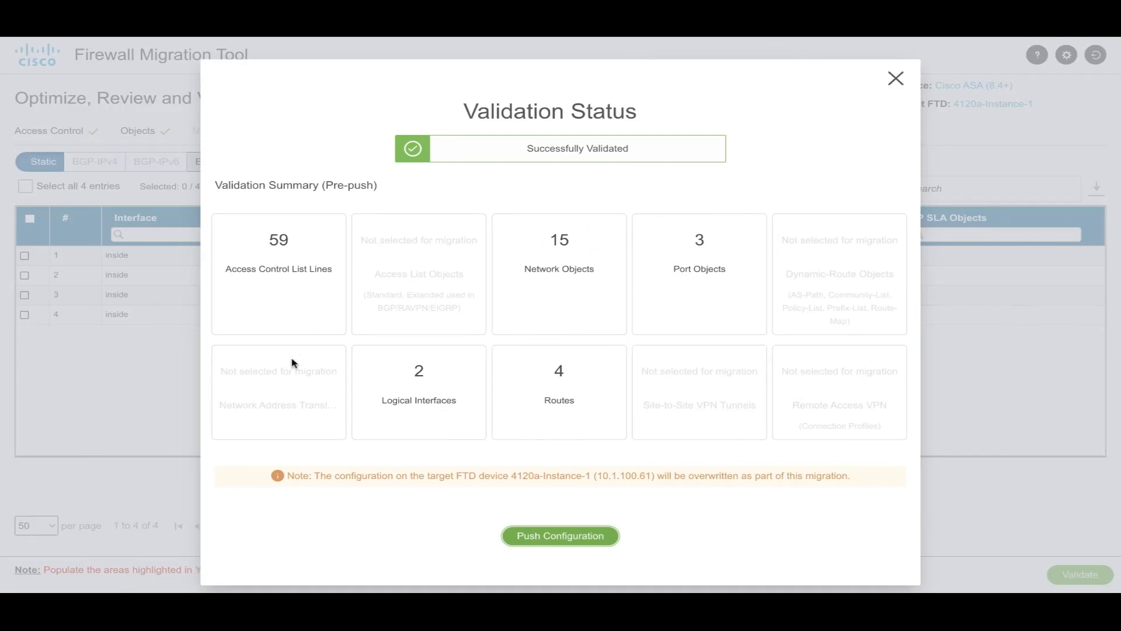
# Push the validated CU01 configuration to the FMC.
pyautogui.click(534, 539)
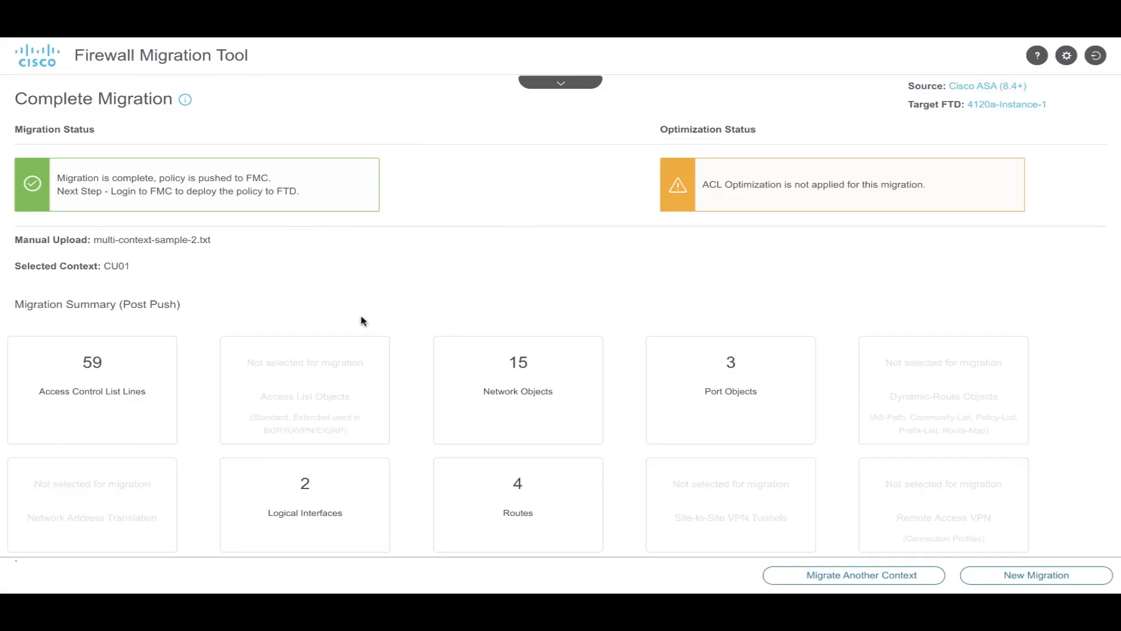
pyautogui.scroll(-1, 362, 320)
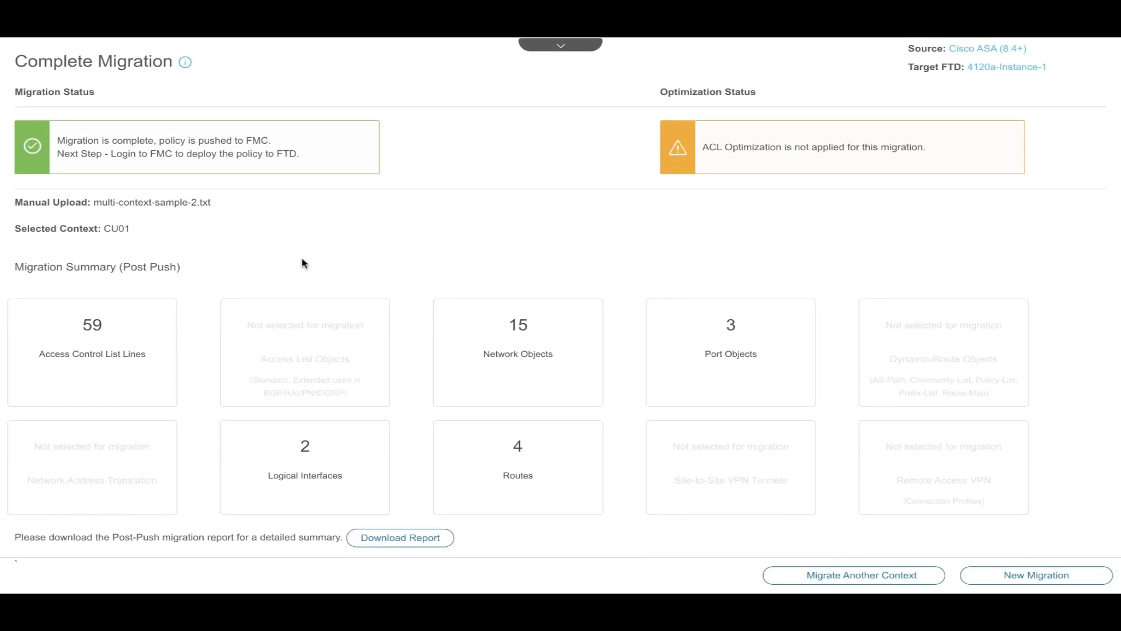
pyautogui.scroll(-1, 304, 263)
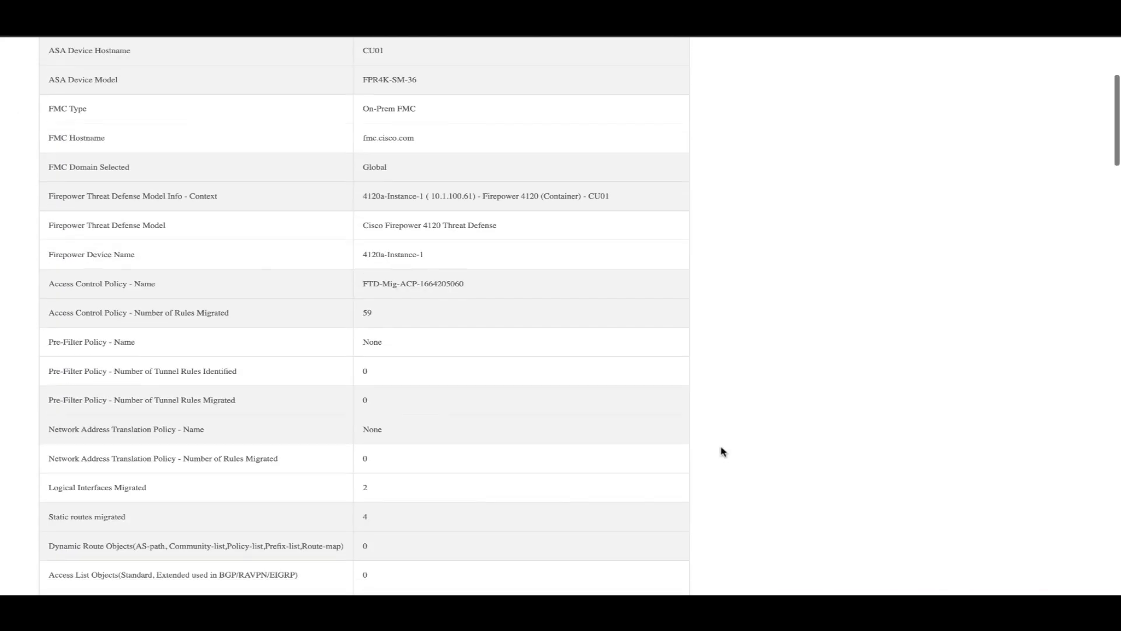
# Read through sections 1–14 of the downloaded CU01 post-push migration report to its end.
pyautogui.scroll(-5, 722, 451)
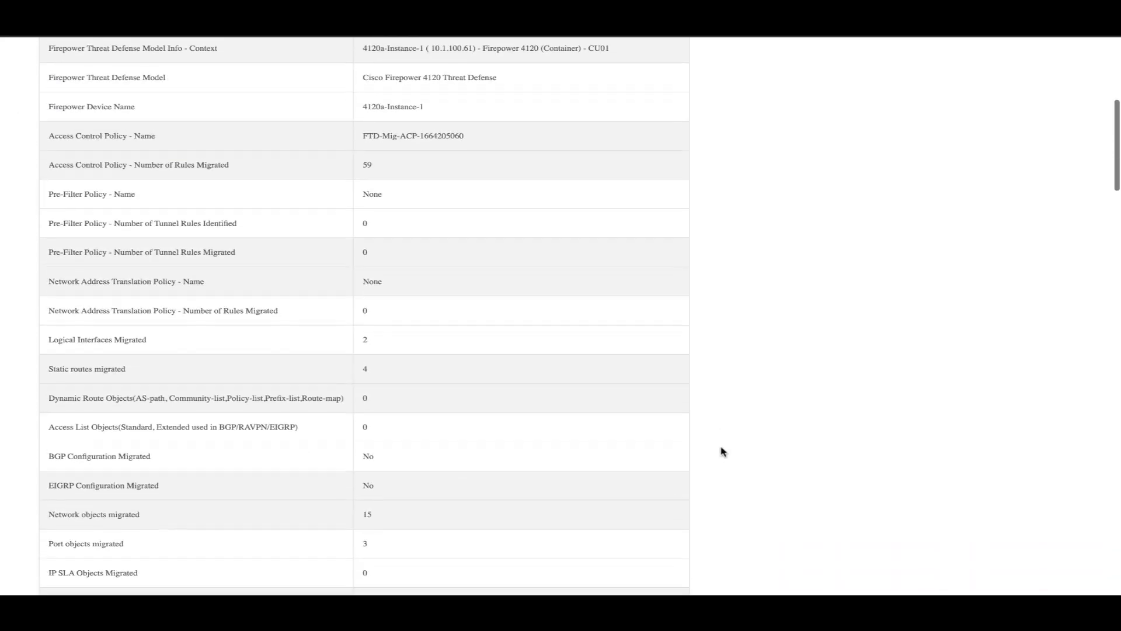
pyautogui.scroll(-3, 722, 451)
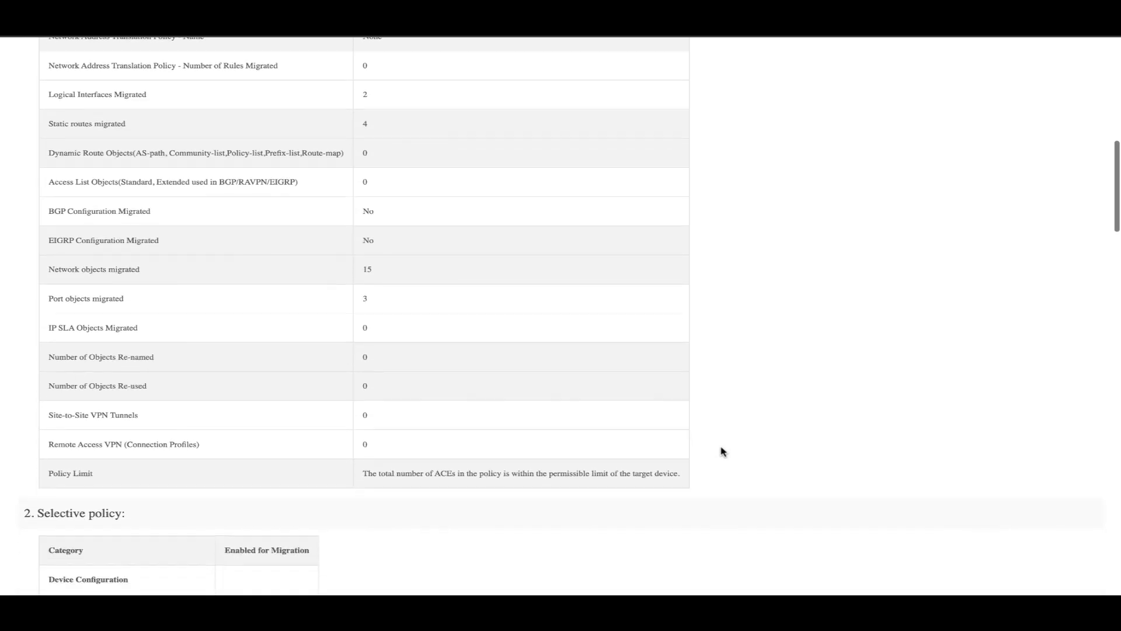
pyautogui.scroll(-3, 723, 451)
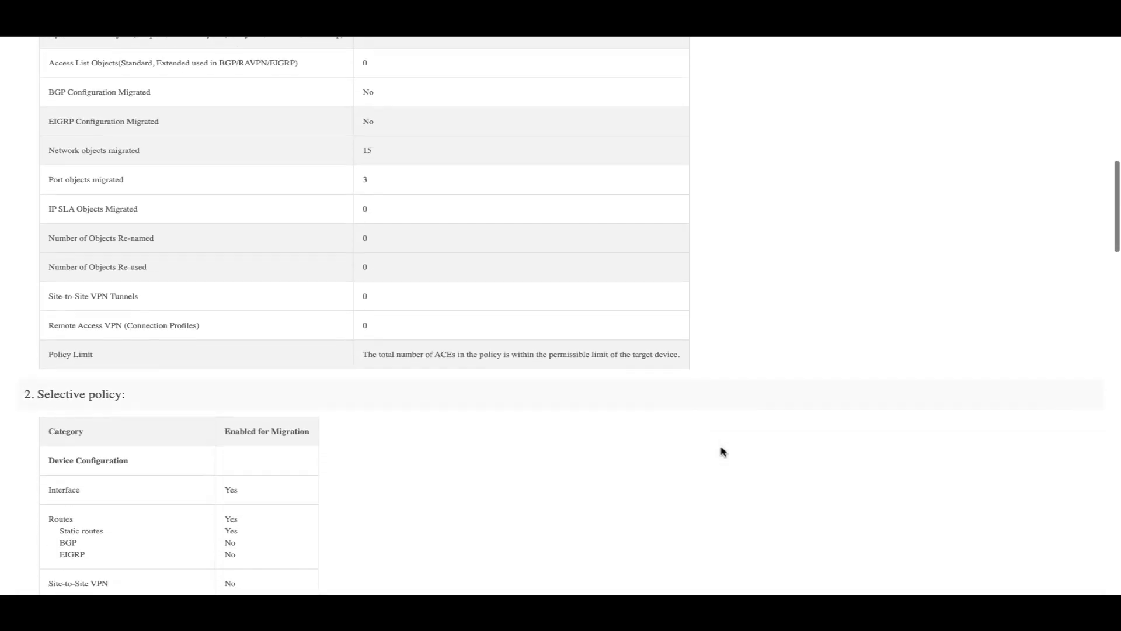
pyautogui.scroll(-4, 723, 451)
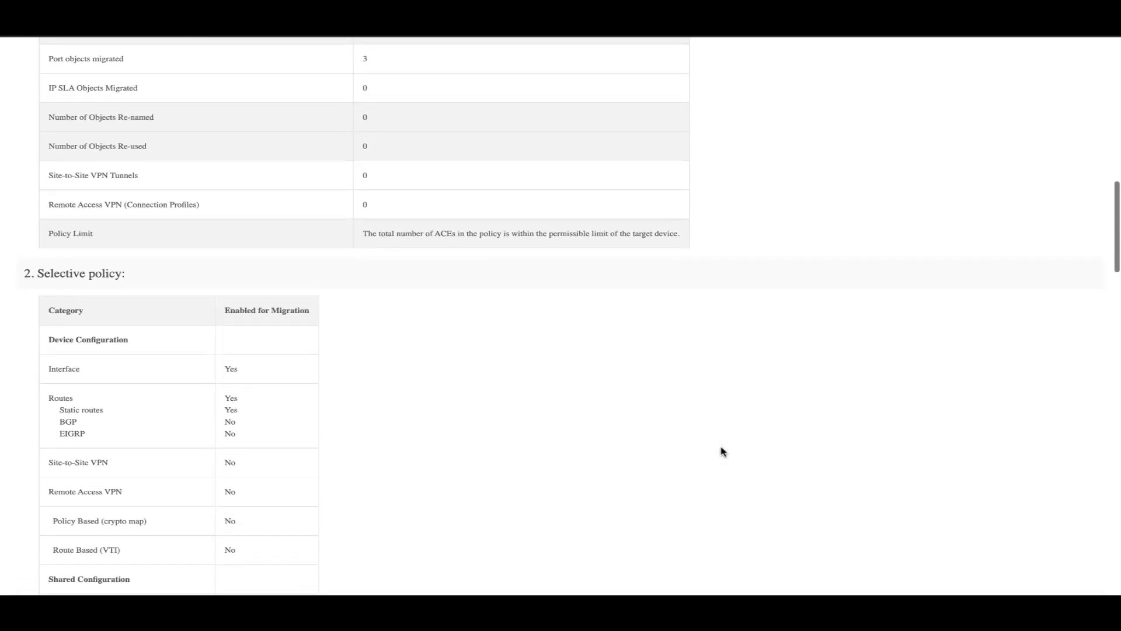
pyautogui.scroll(-1, 723, 451)
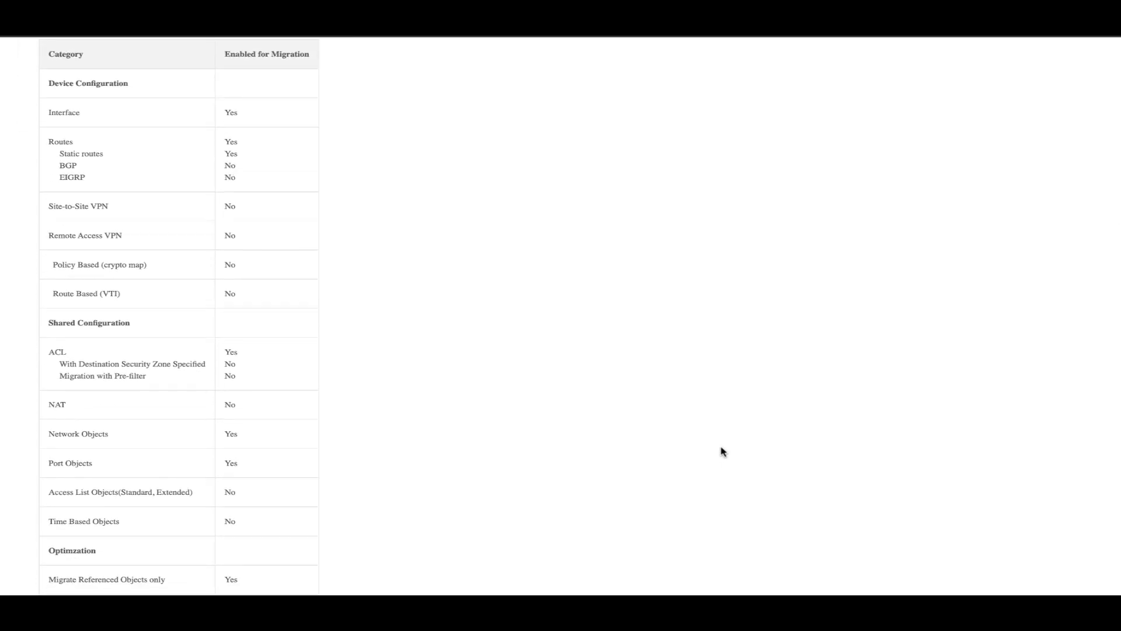
pyautogui.scroll(-2, 723, 451)
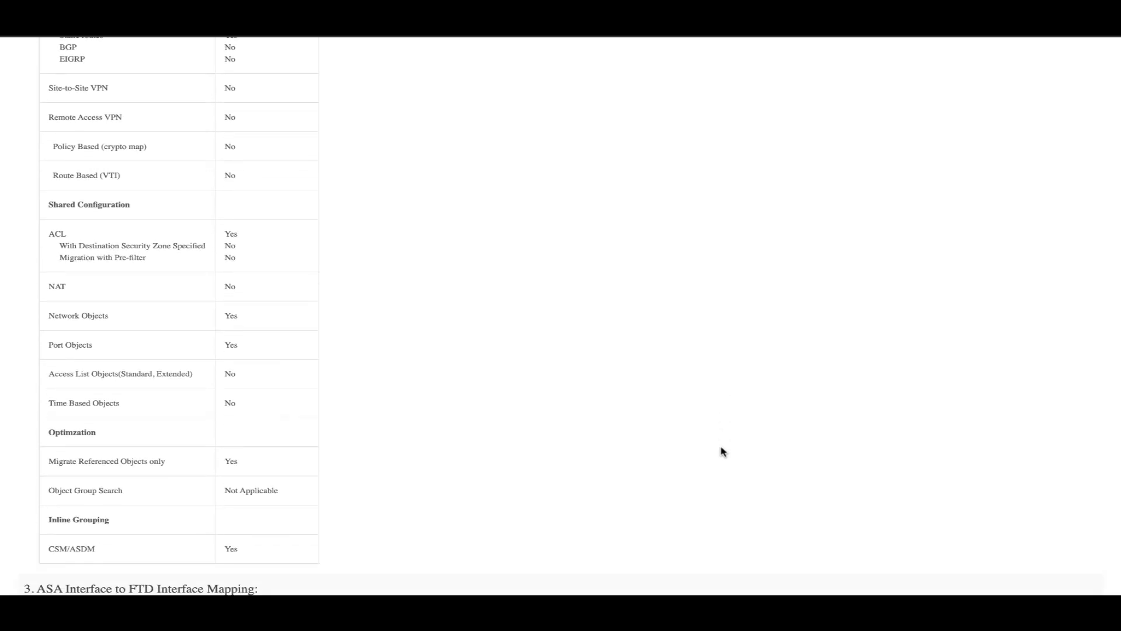
pyautogui.scroll(-5, 723, 451)
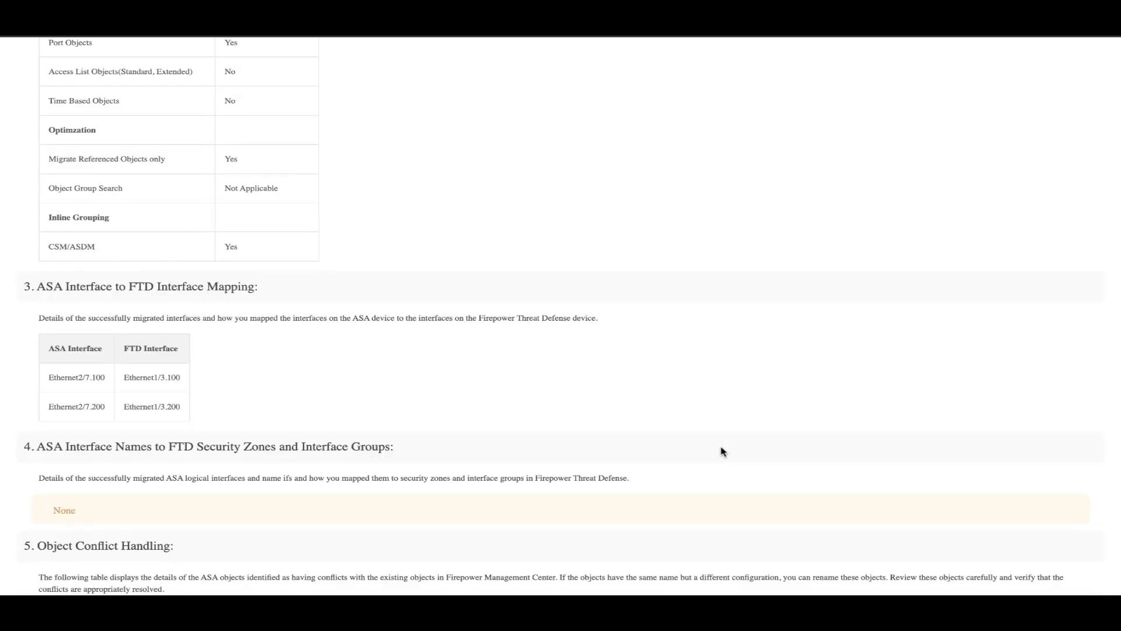
pyautogui.scroll(-1, 723, 451)
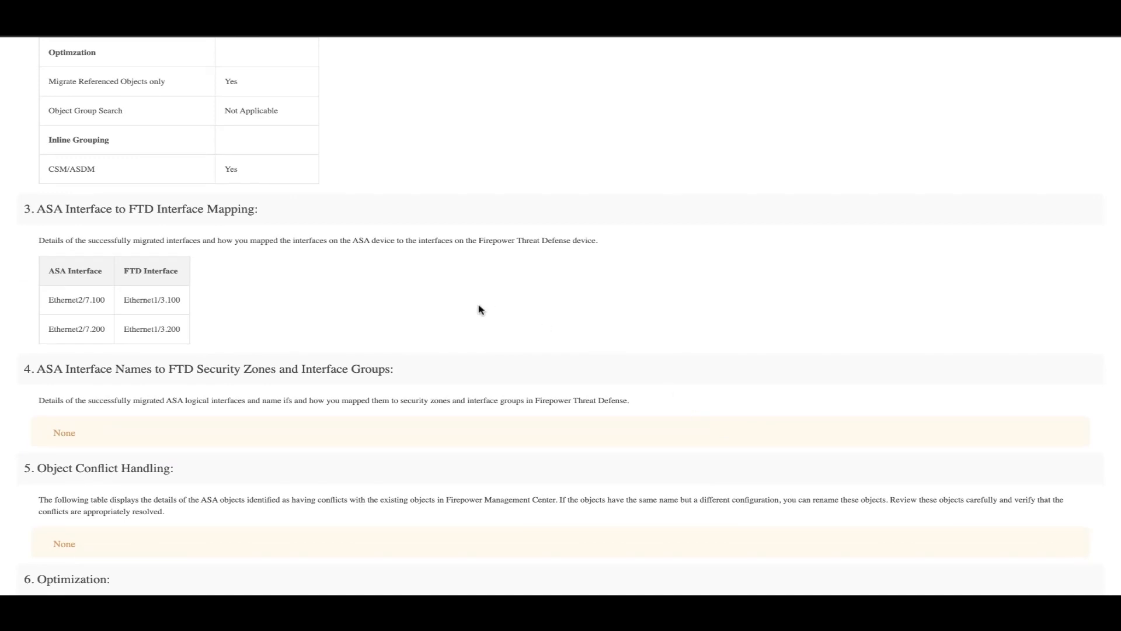
pyautogui.scroll(-4, 481, 310)
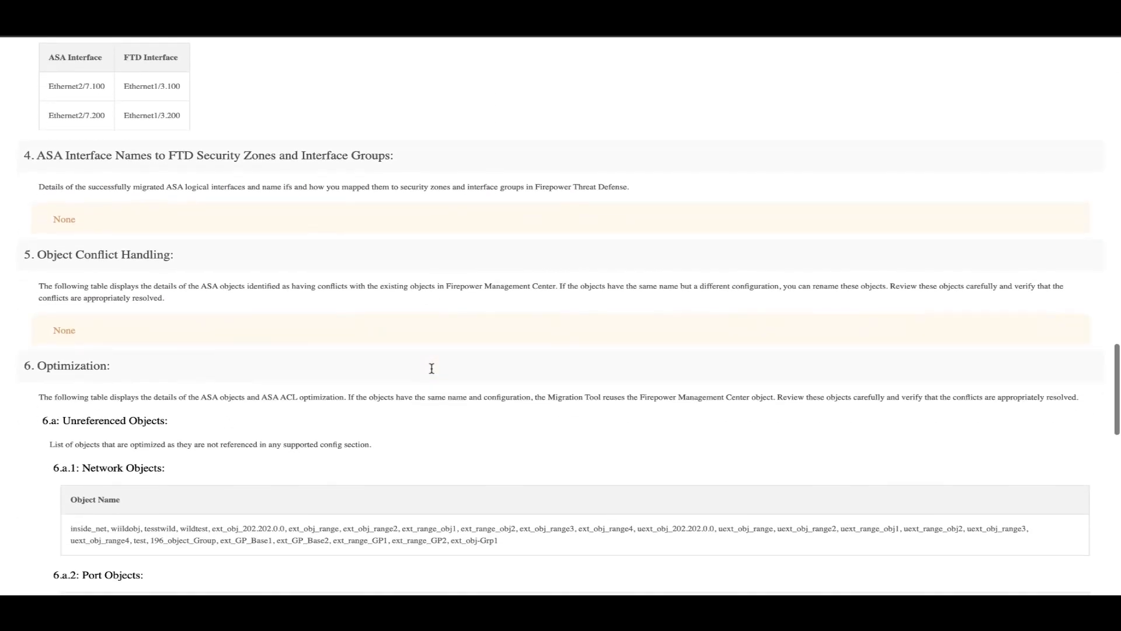
pyautogui.scroll(-3, 431, 368)
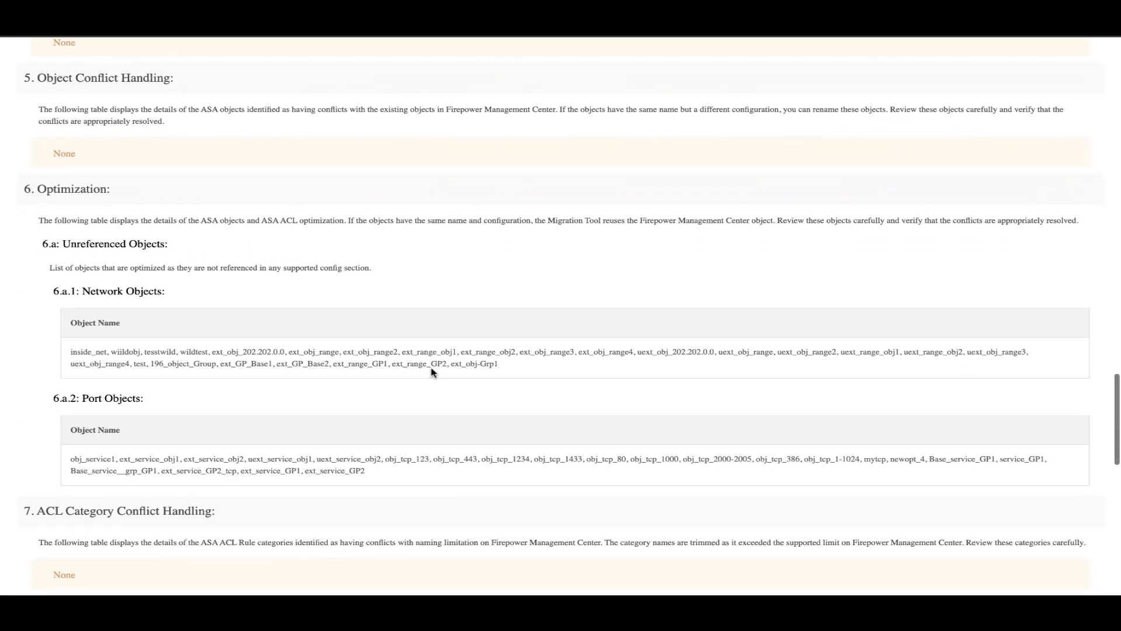
pyautogui.scroll(-2, 247, 444)
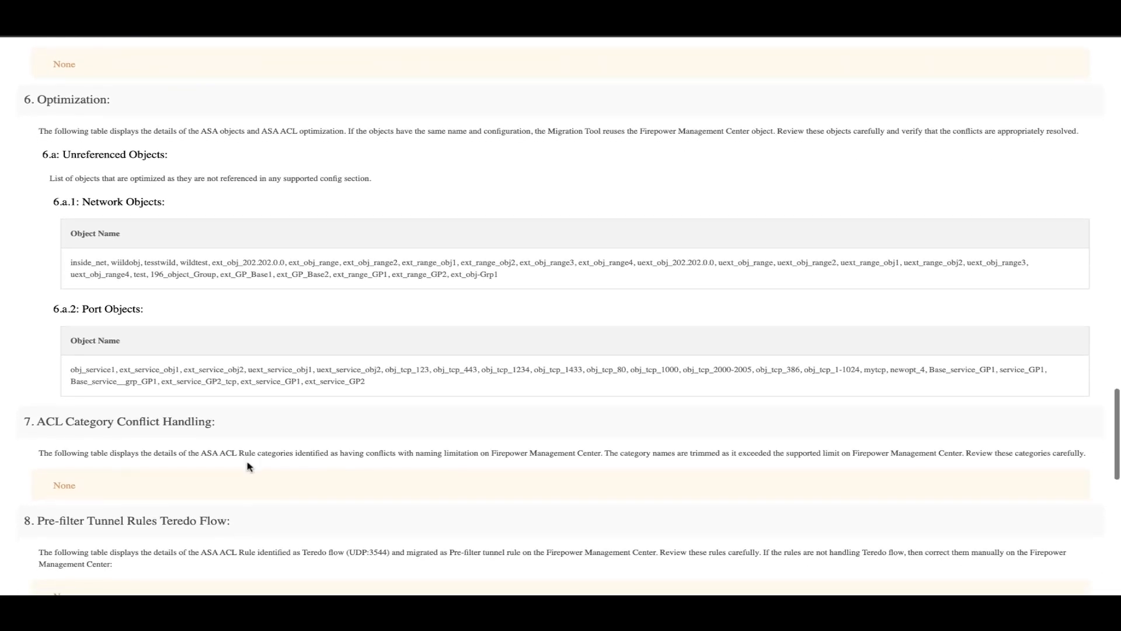
pyautogui.scroll(-1, 247, 465)
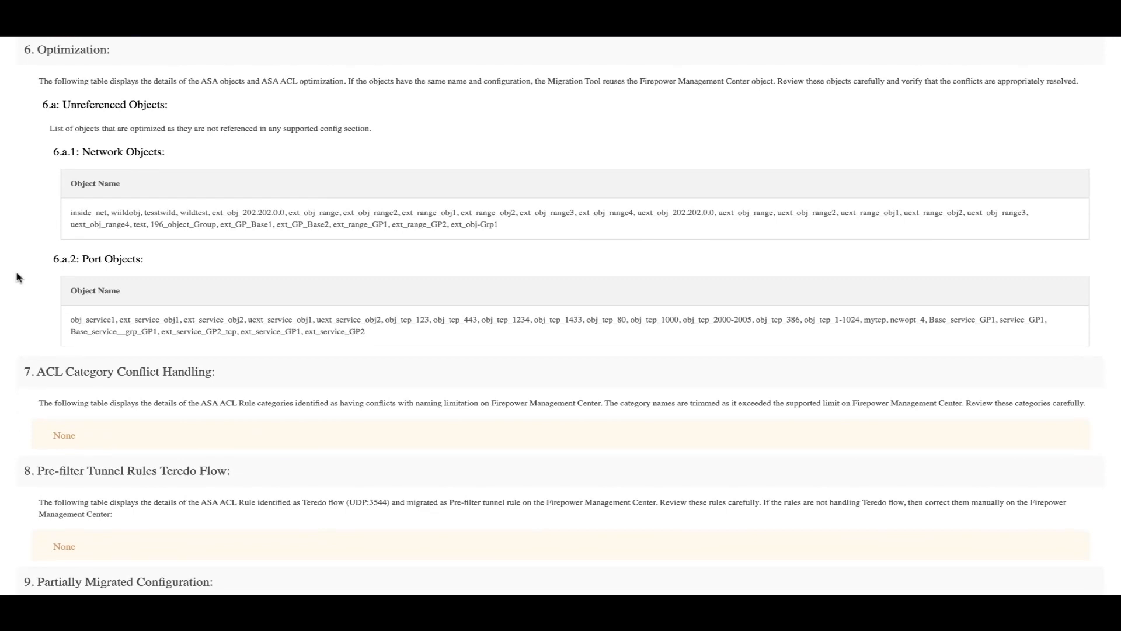
pyautogui.scroll(-6, 16, 277)
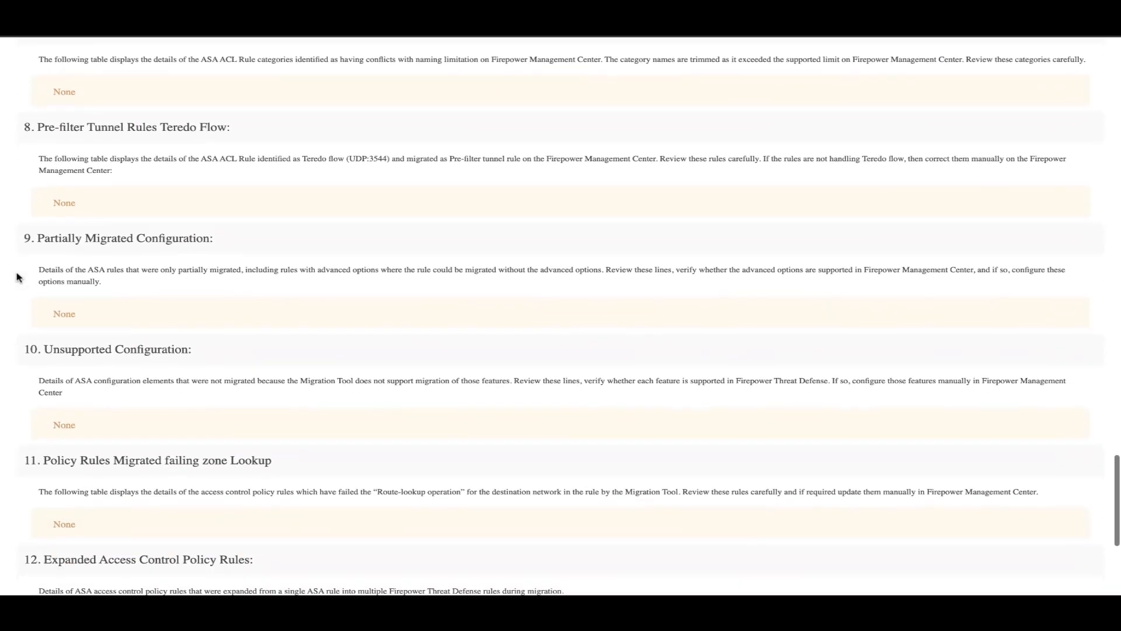
pyautogui.scroll(-5, 16, 277)
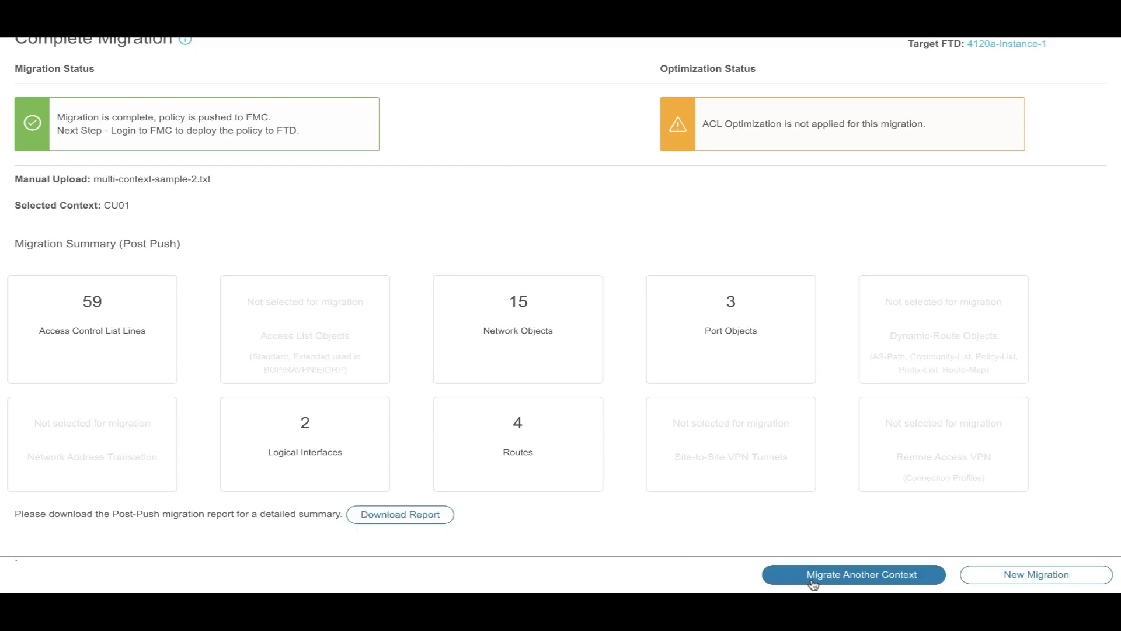
# Select CU02 as the next context from the multi-context file and parse its configuration.
pyautogui.click(853, 581)
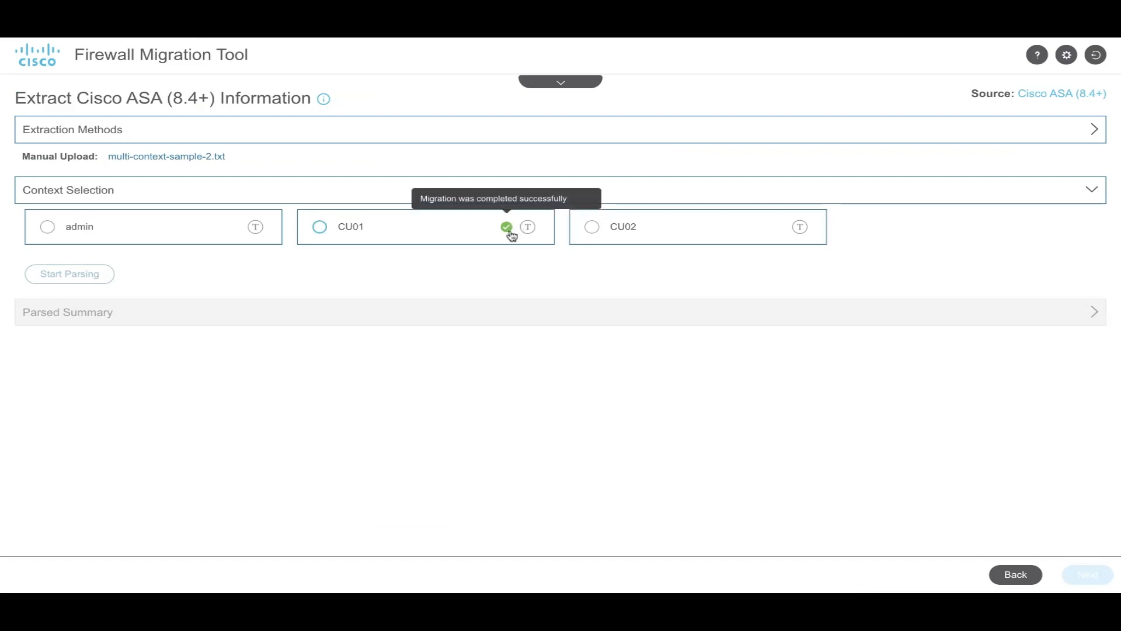
pyautogui.click(593, 228)
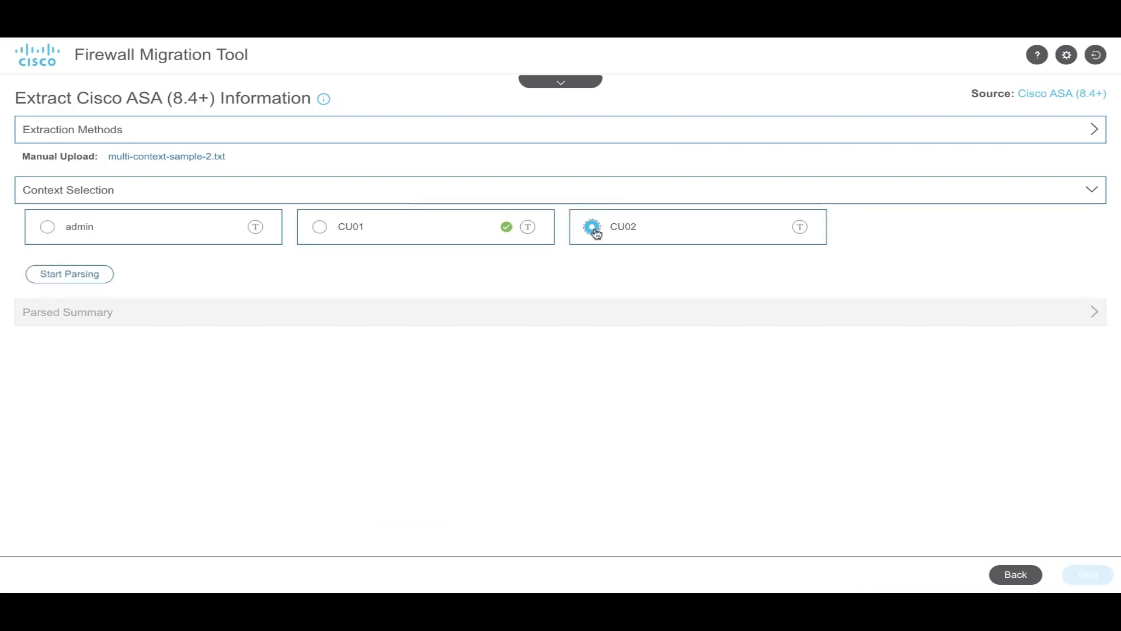
pyautogui.click(75, 275)
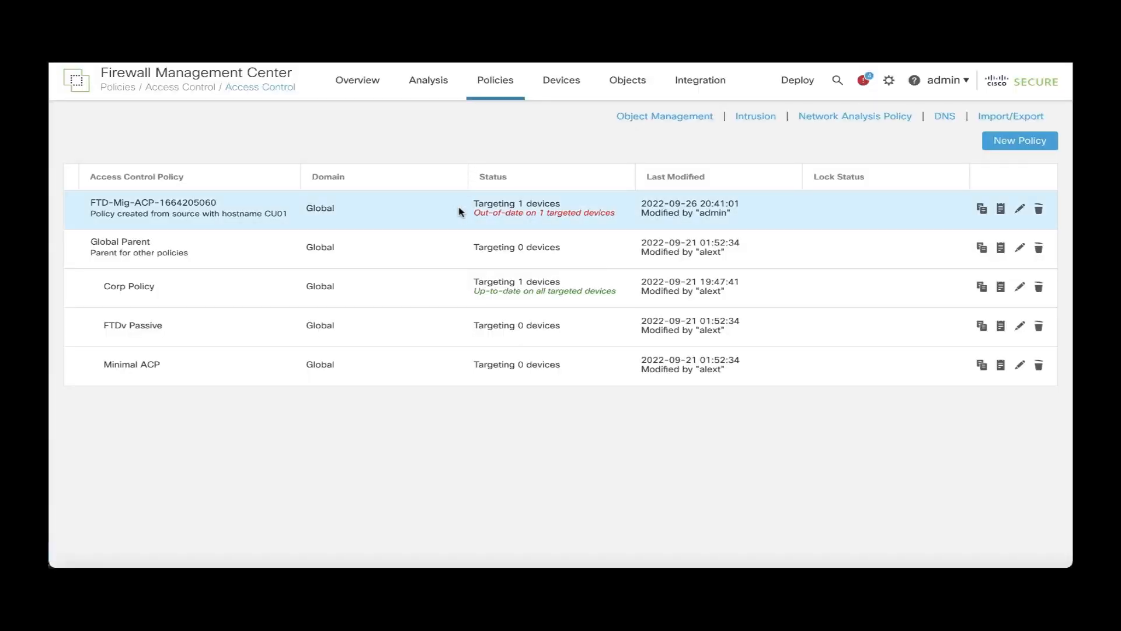
pyautogui.click(1021, 211)
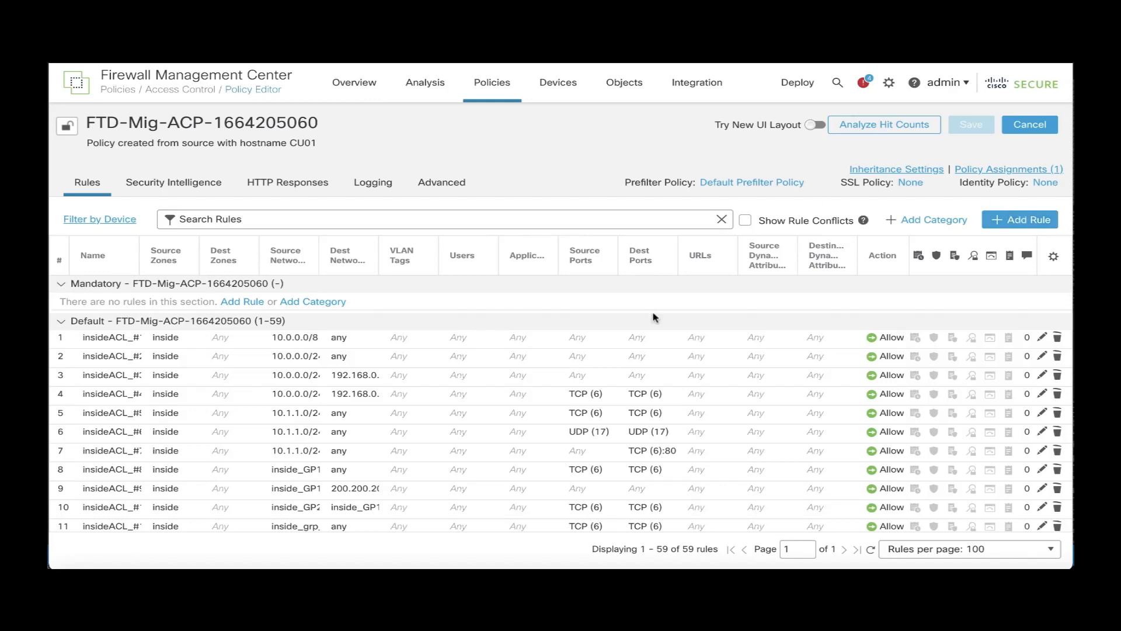
pyautogui.scroll(-5, 533, 496)
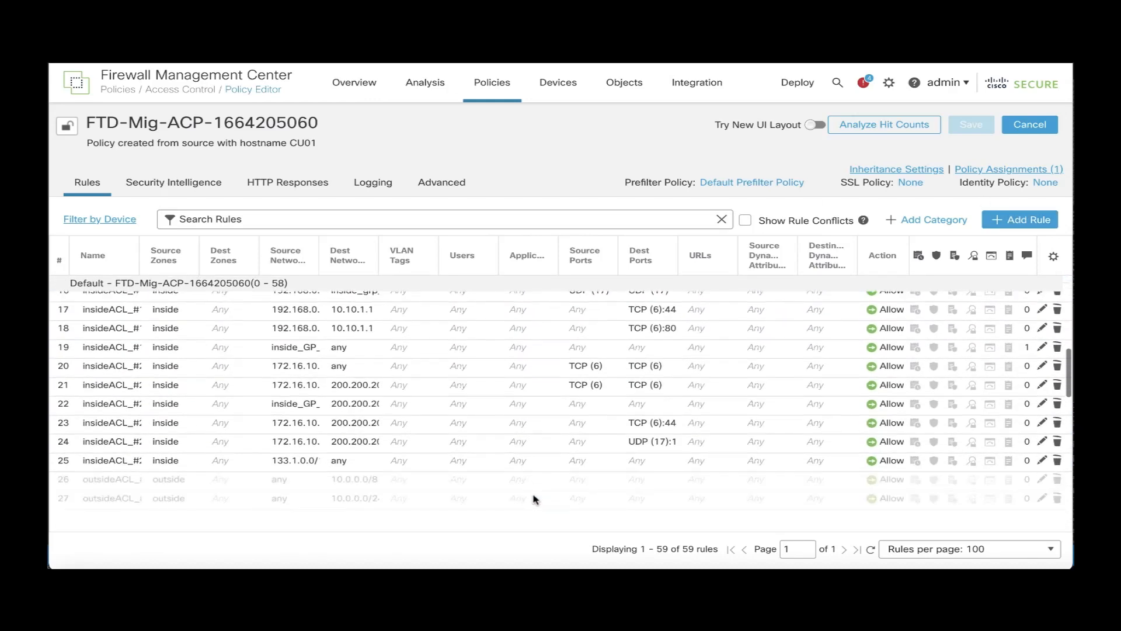
pyautogui.click(1009, 169)
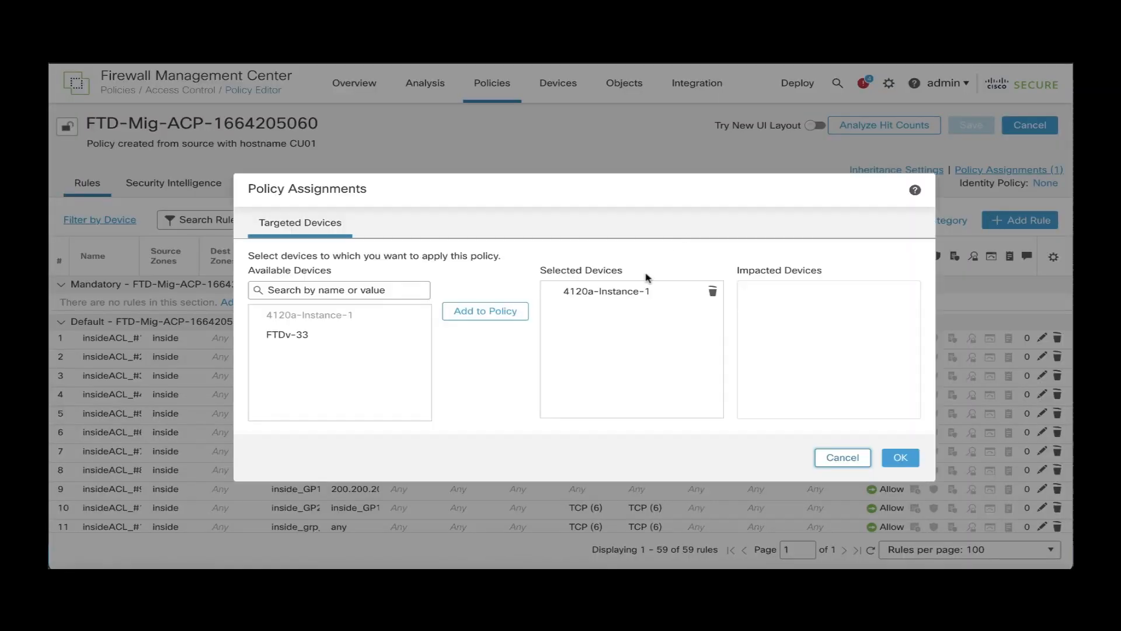
pyautogui.click(615, 294)
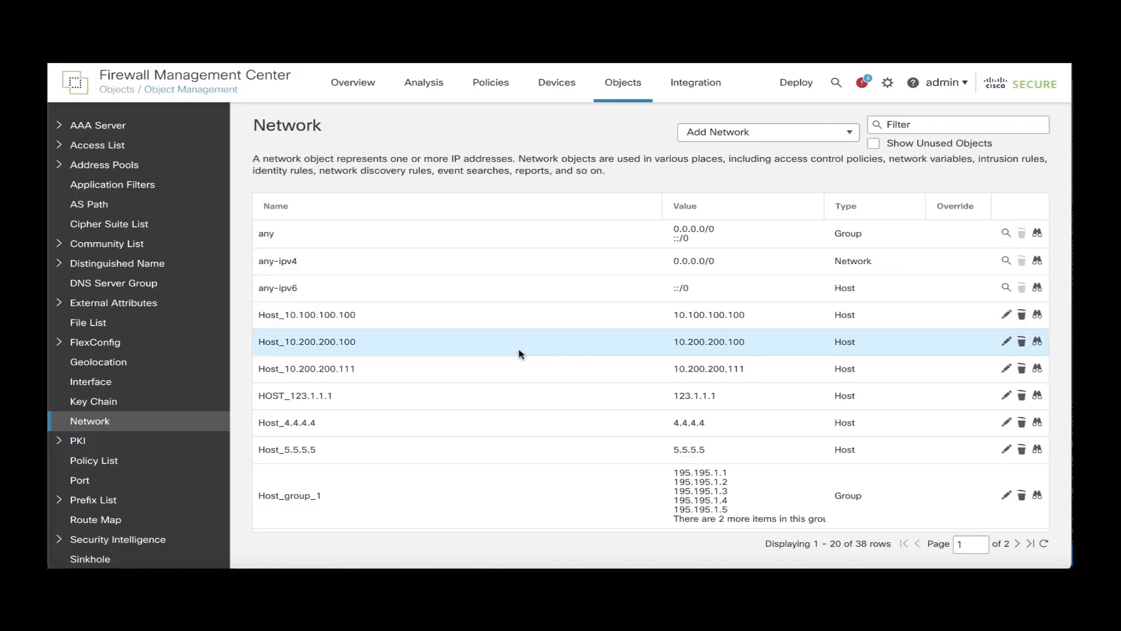
pyautogui.scroll(-2, 518, 350)
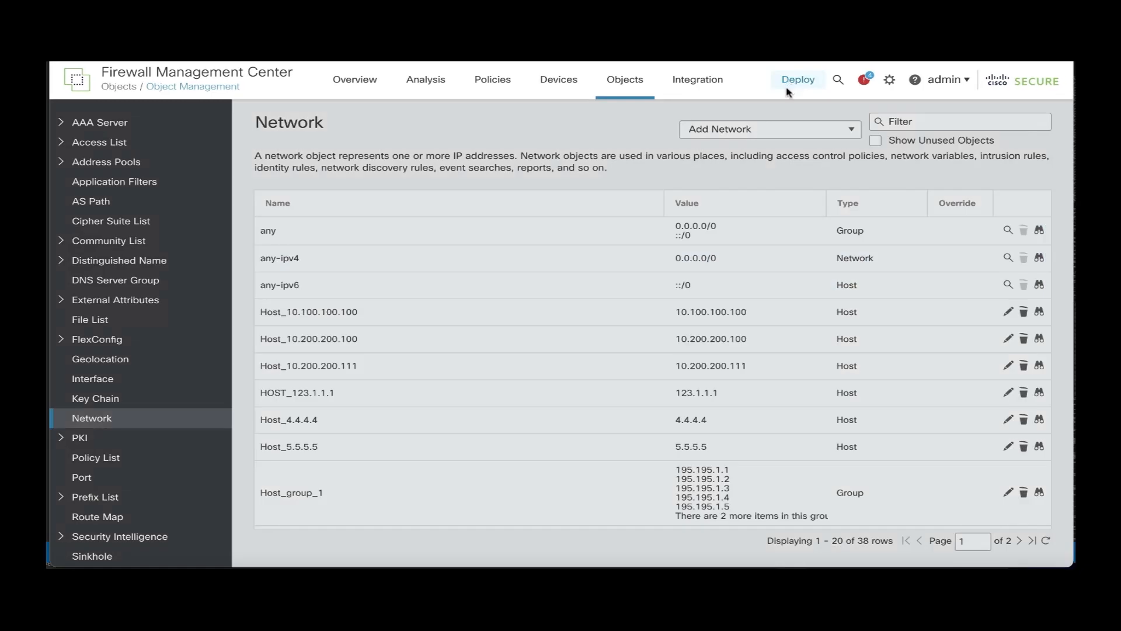
# Deploy all pending changes to 4120a-Instance-1 and FTDv-33.
pyautogui.click(794, 83)
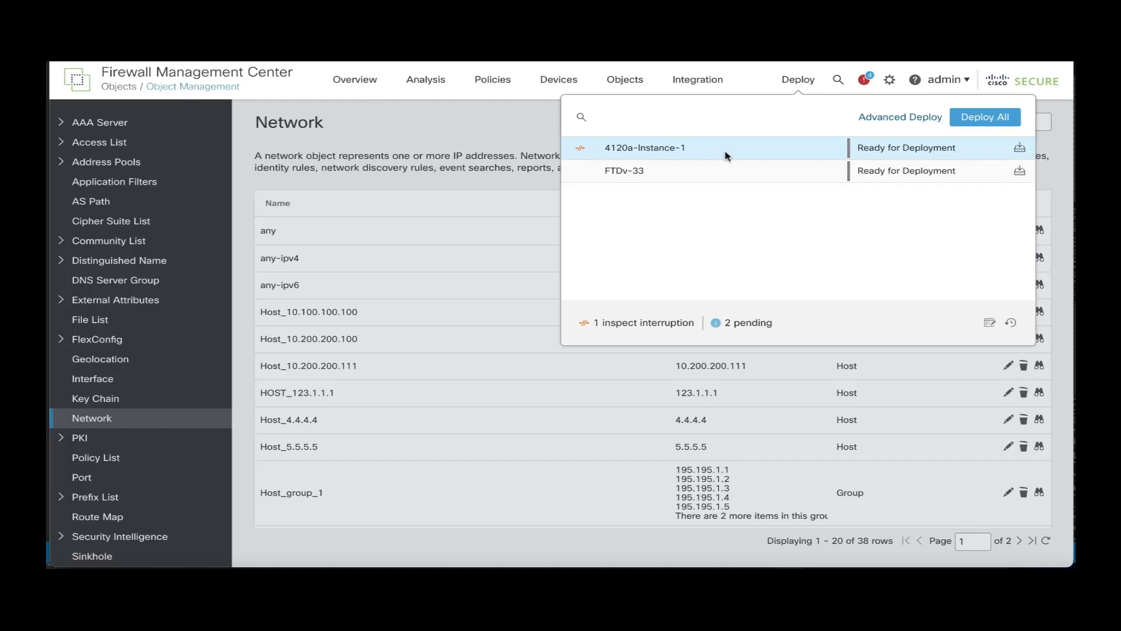
pyautogui.click(973, 120)
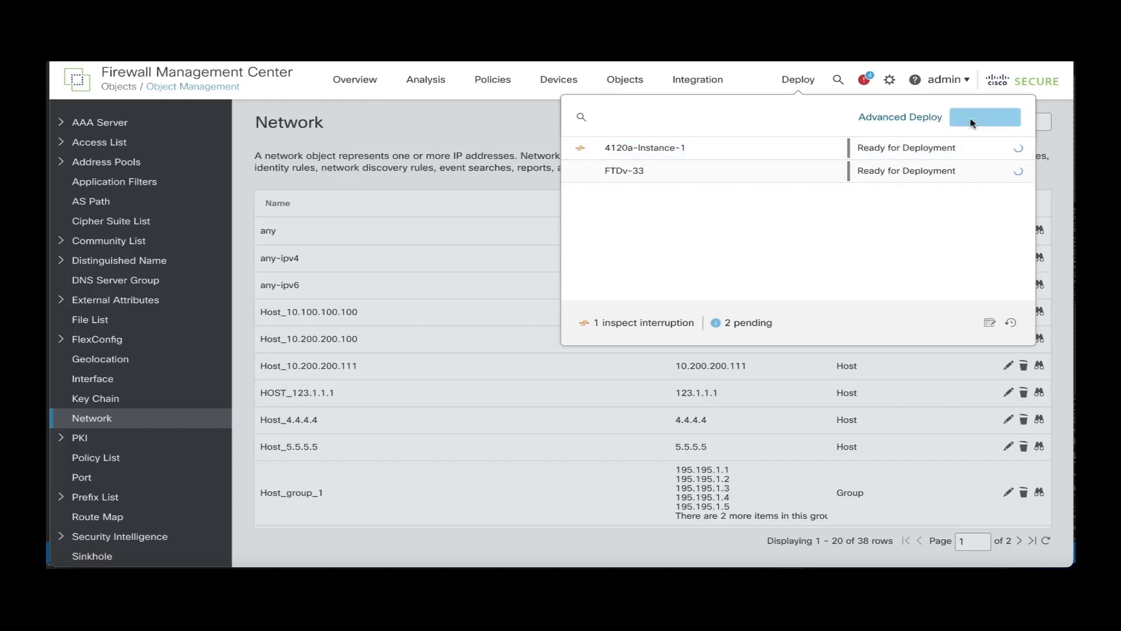